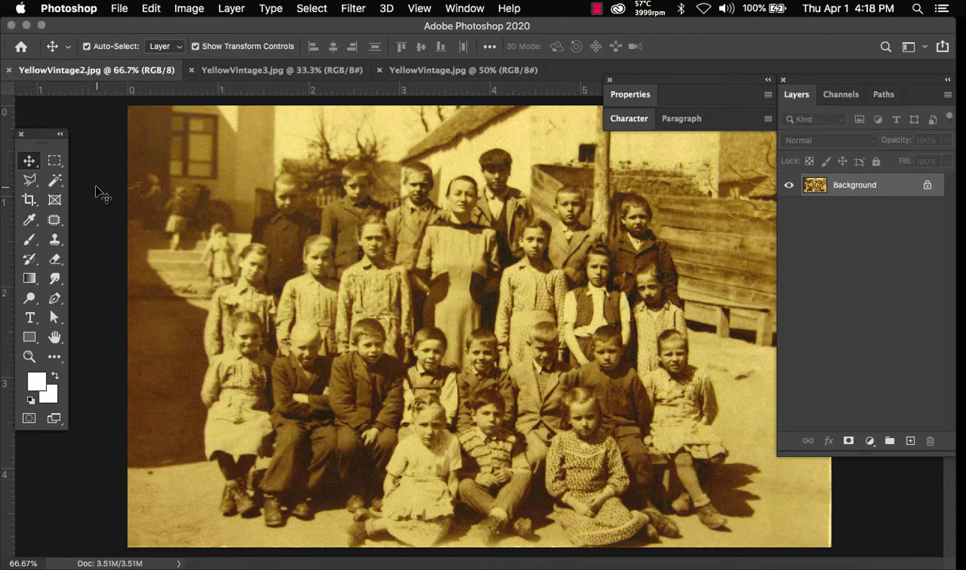
# Compare the yellow tint of the three open vintage photos, finishing on YellowVintage2.jpg.
pyautogui.click(254, 72)
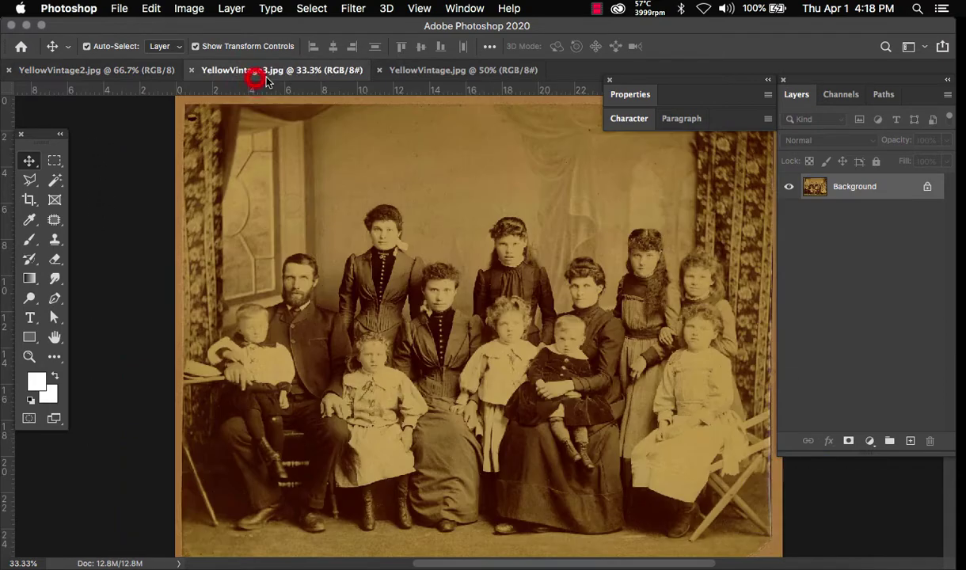
pyautogui.click(444, 71)
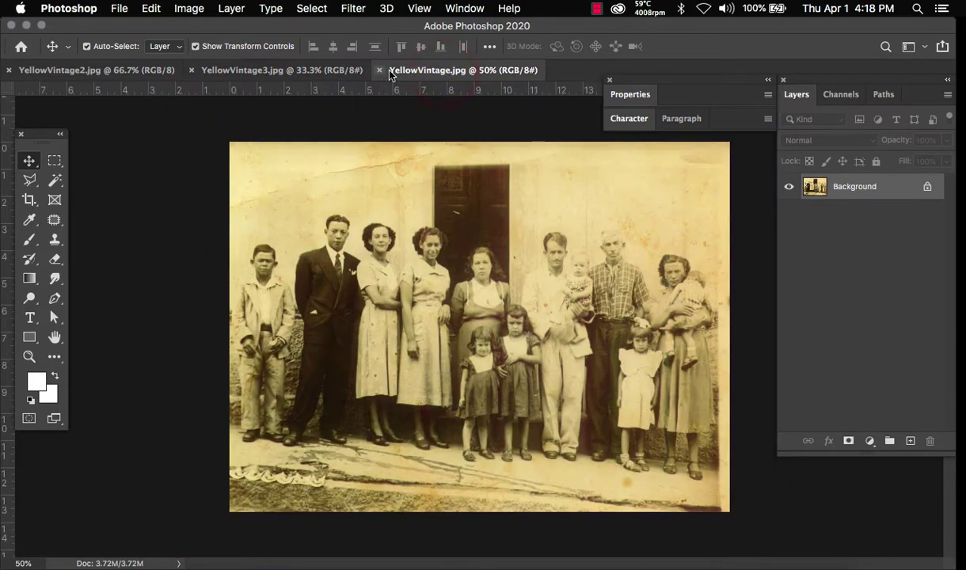
pyautogui.click(291, 71)
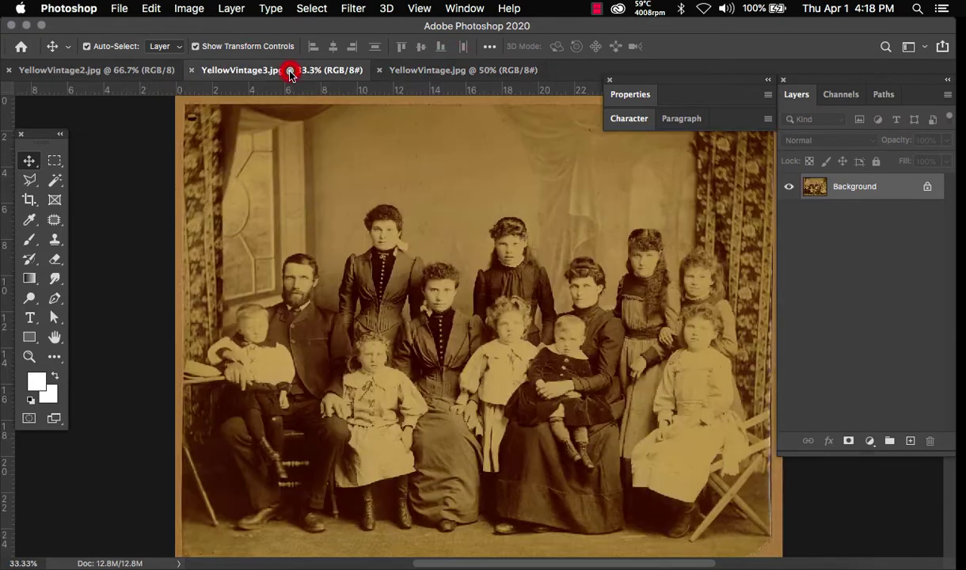
pyautogui.click(125, 71)
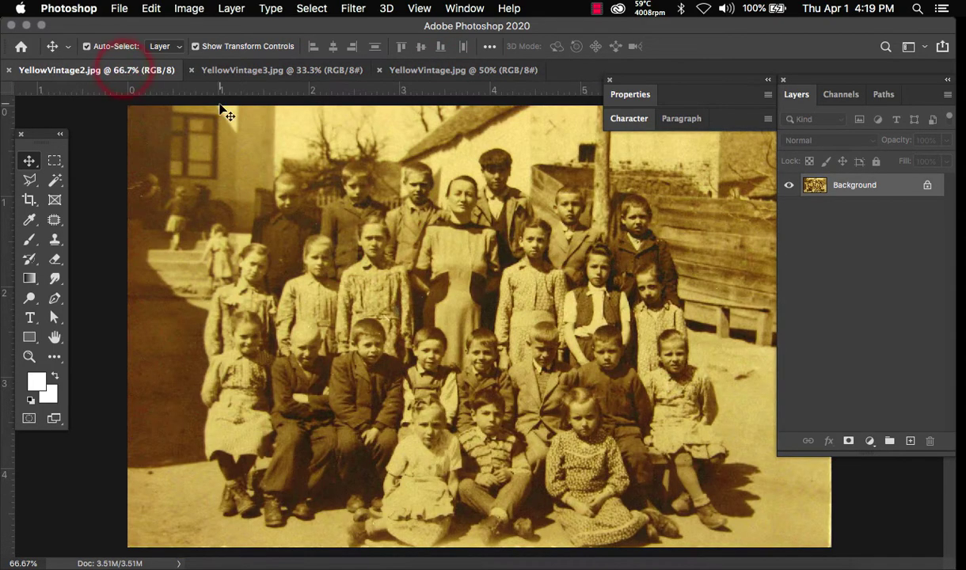
pyautogui.click(290, 71)
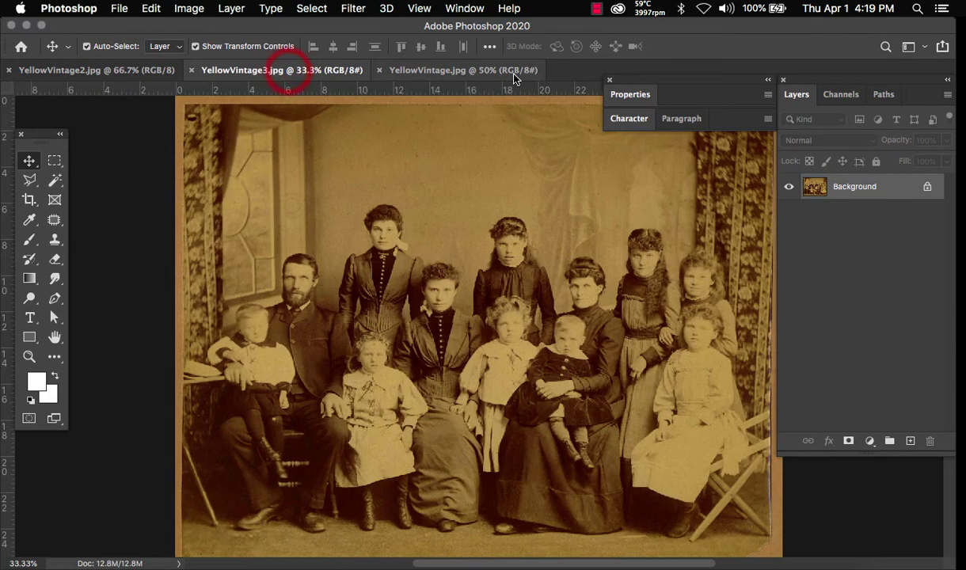
pyautogui.click(506, 70)
pyautogui.click(317, 70)
pyautogui.click(117, 70)
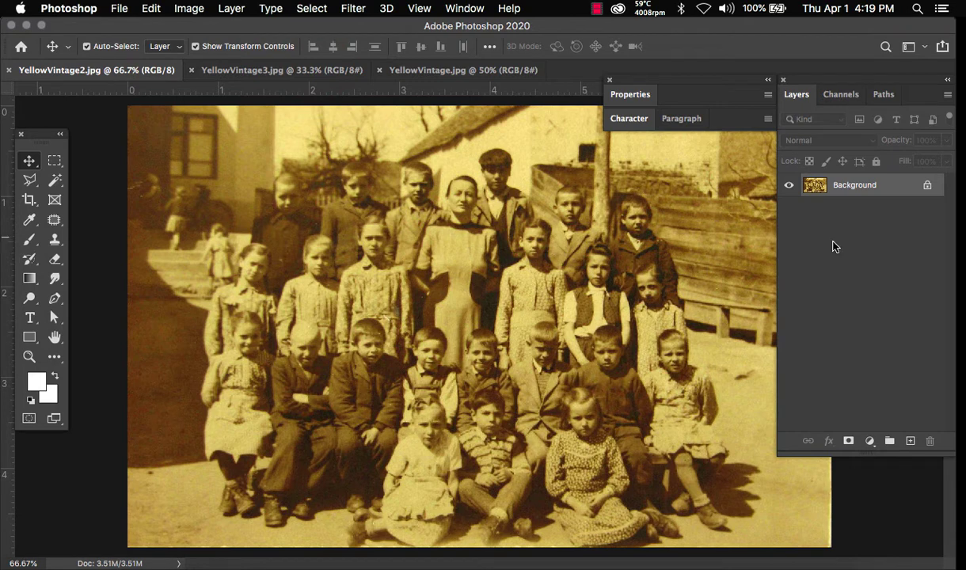
# Convert the locked Background into a regular layer named Layer 0 and duplicate it, leaving the lower original hidden.
pyautogui.doubleClick(853, 188)
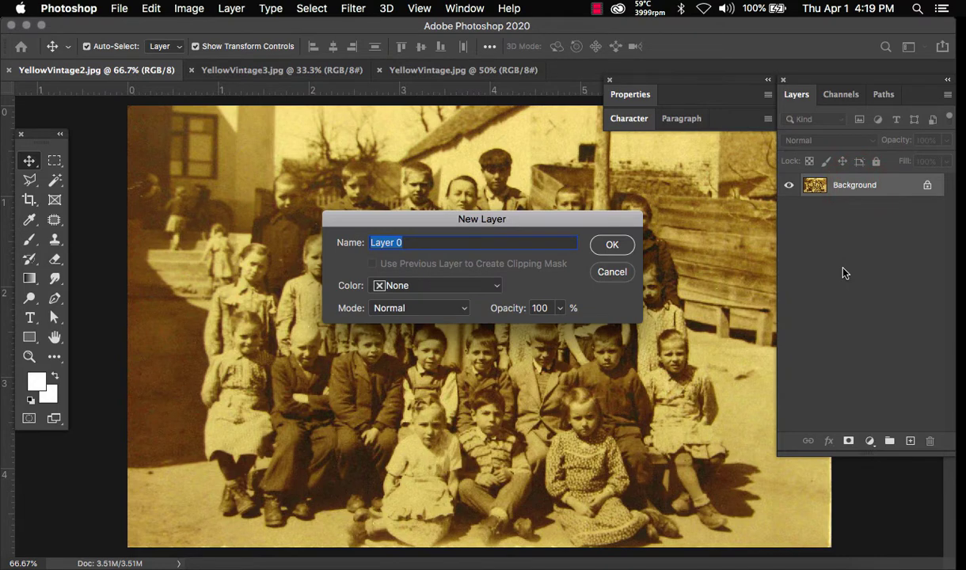
pyautogui.press('Return')
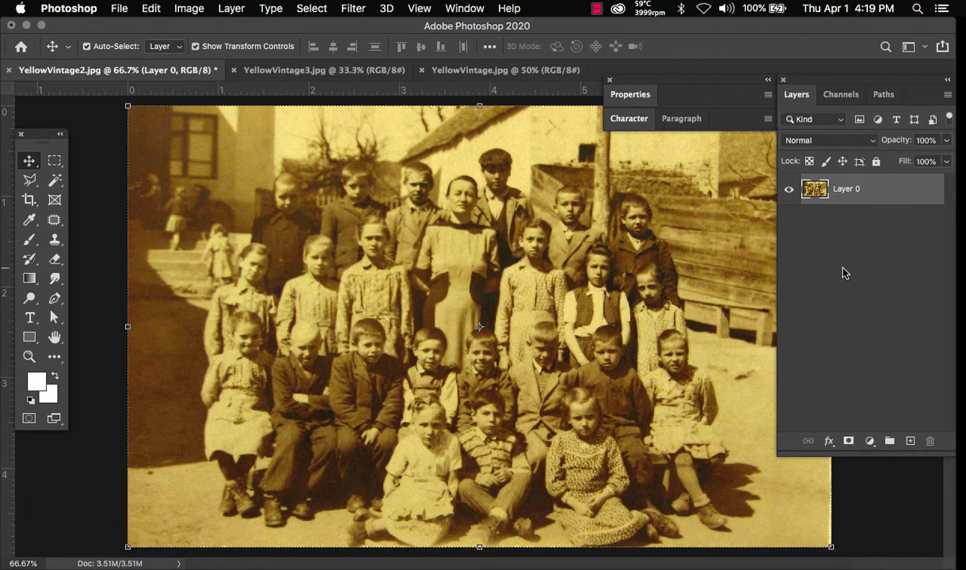
pyautogui.press('super+j')
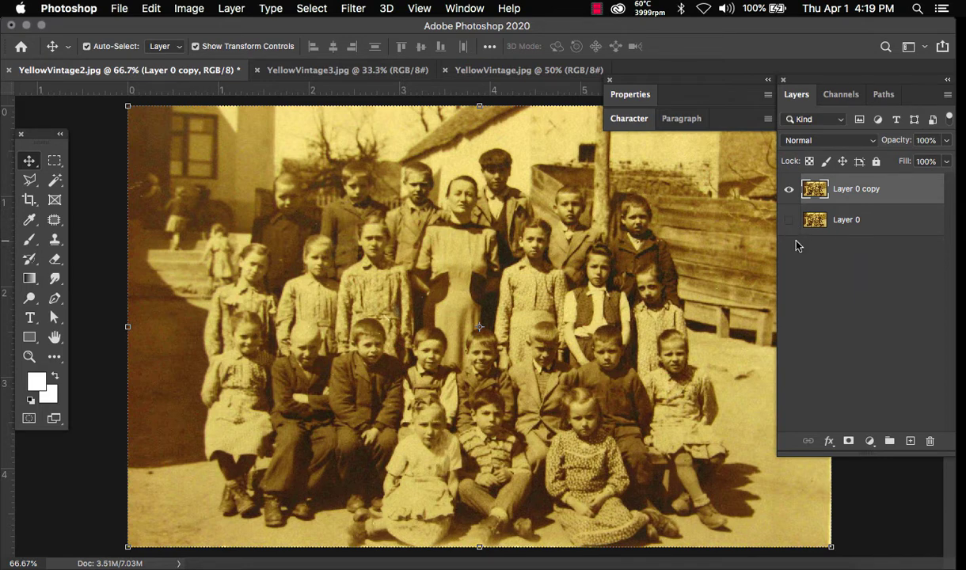
# Rename the original lower layer to Hidden and the duplicate above it to Main.
pyautogui.doubleClick(855, 222)
pyautogui.write('Hidde')
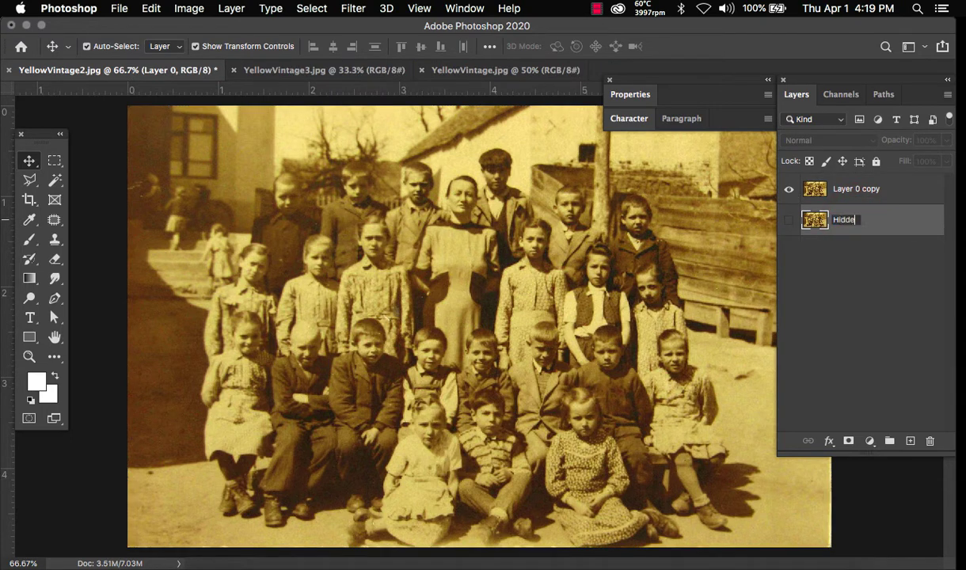
pyautogui.write('n')
pyautogui.press('Return')
pyautogui.doubleClick(870, 190)
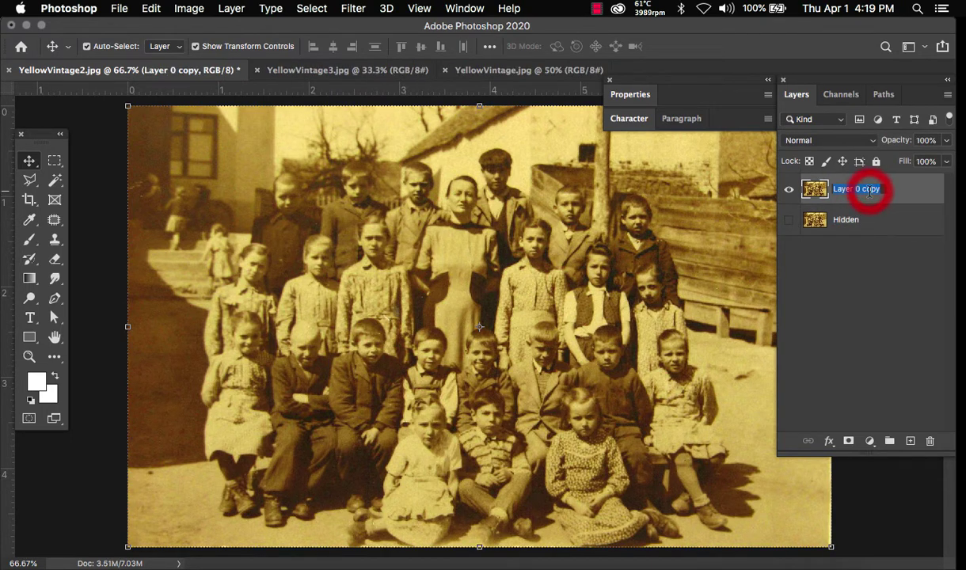
pyautogui.write('Main')
pyautogui.press('Return')
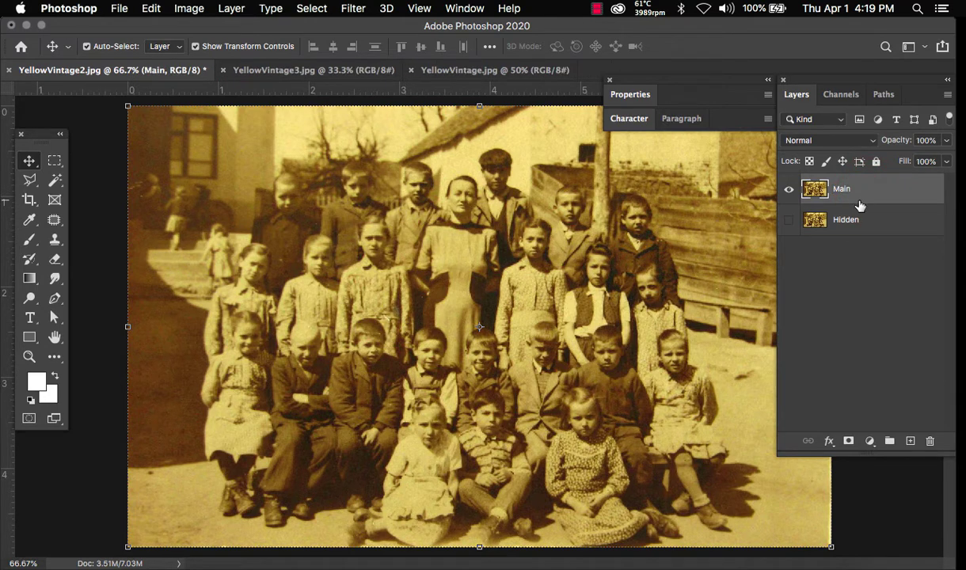
# Add a Curves adjustment layer above Main and activate its white point eyedropper.
pyautogui.click(870, 441)
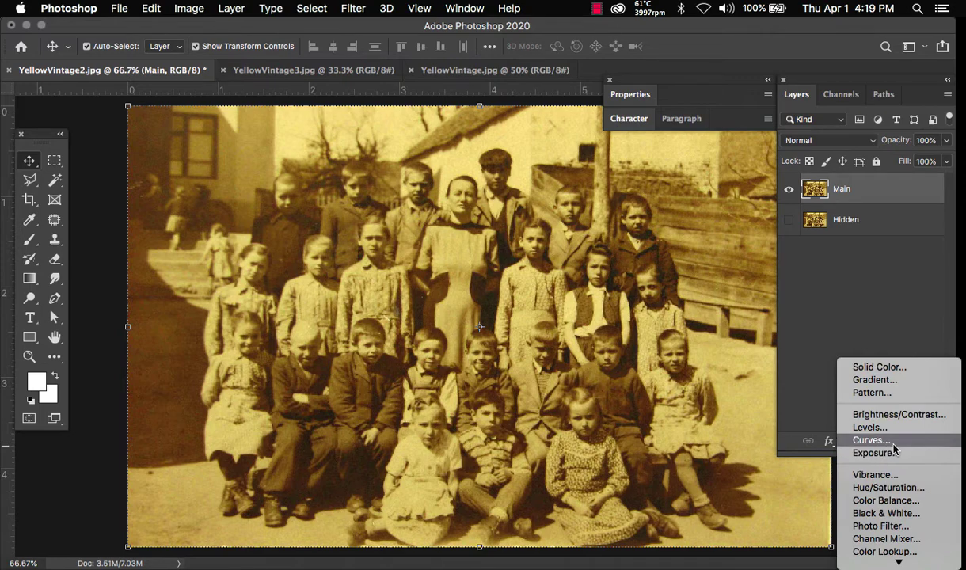
pyautogui.click(886, 443)
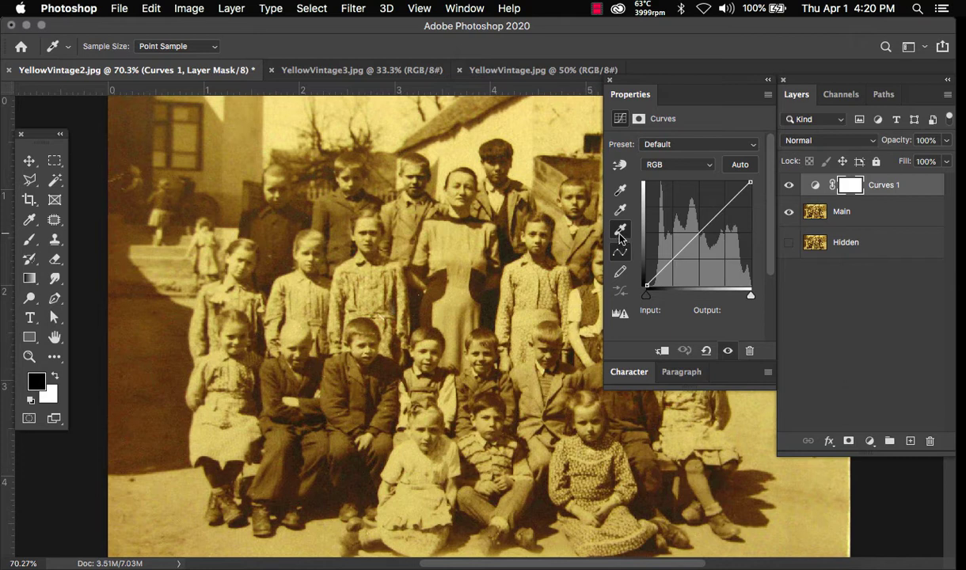
pyautogui.click(620, 231)
# Set the Curves white point by sampling the brightest spot on the photo's right edge, beside the sandy ground.
pyautogui.scroll(3, 849, 523)
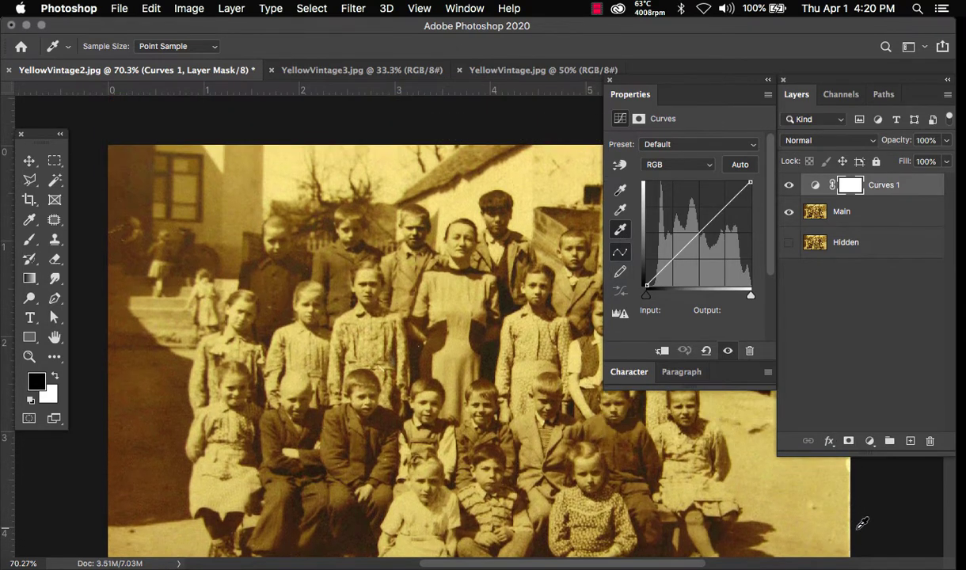
pyautogui.press('super+equal')
pyautogui.press('super+equal')
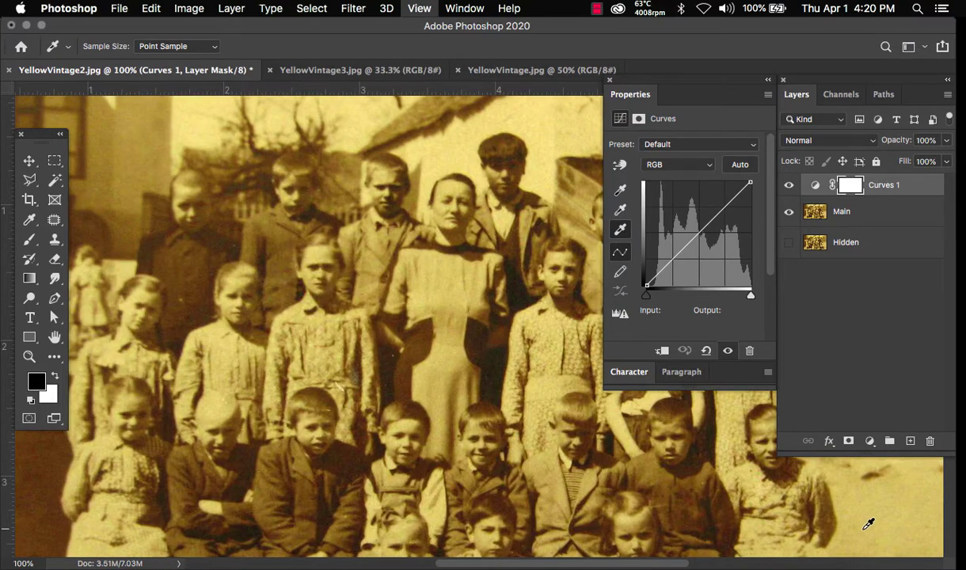
pyautogui.hscroll(10, 414, 387)
pyautogui.scroll(-5, 413, 387)
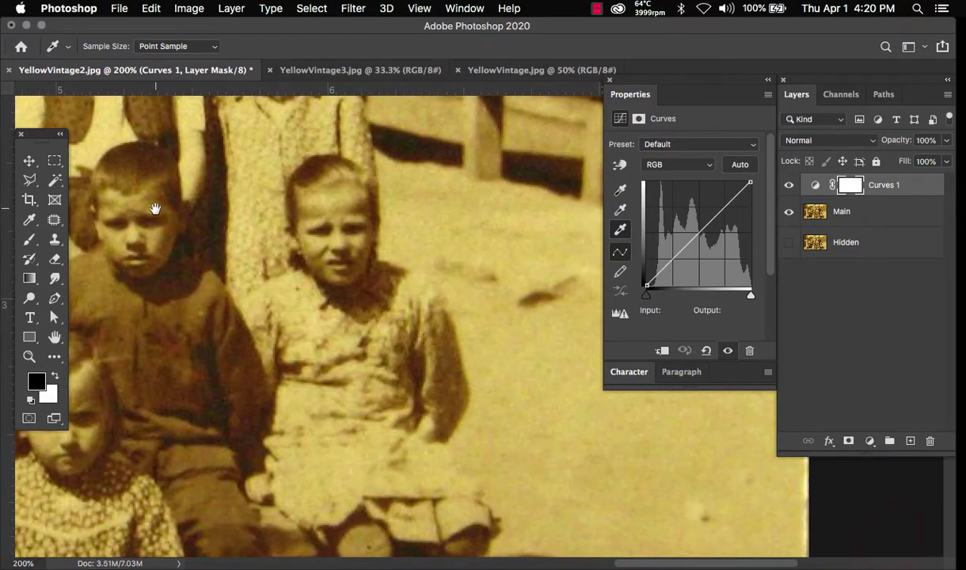
pyautogui.hscroll(8, 562, 422)
pyautogui.scroll(-3, 562, 422)
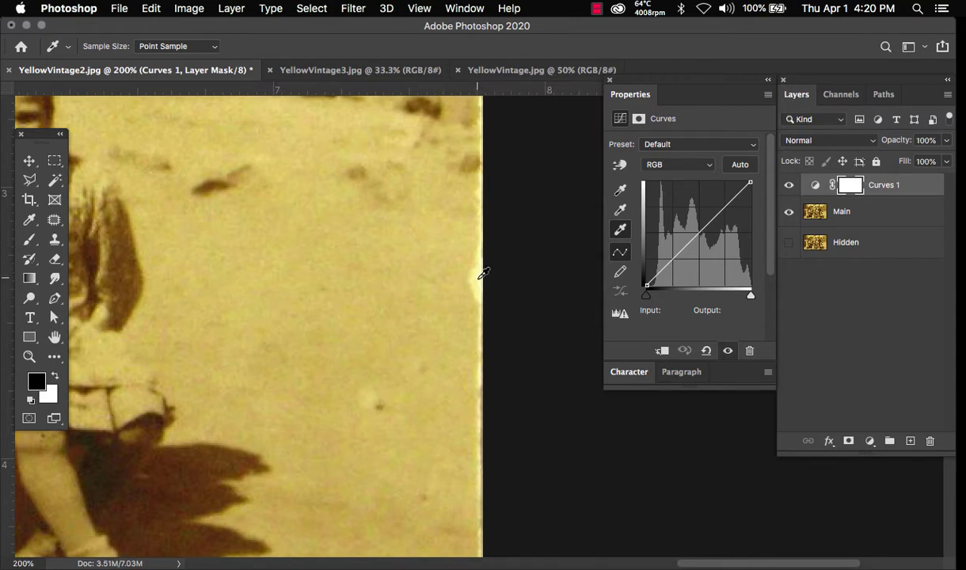
pyautogui.click(481, 274)
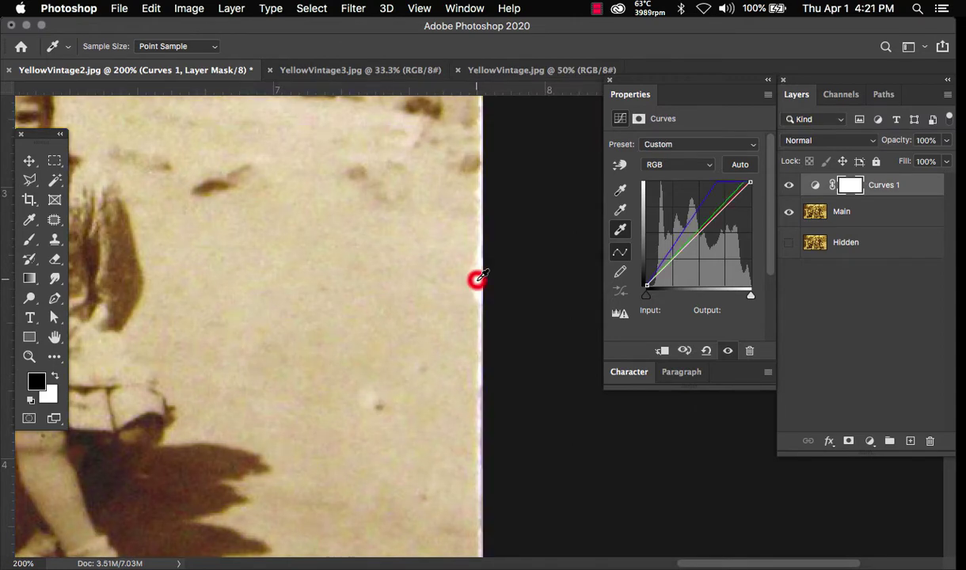
pyautogui.press('super+0')
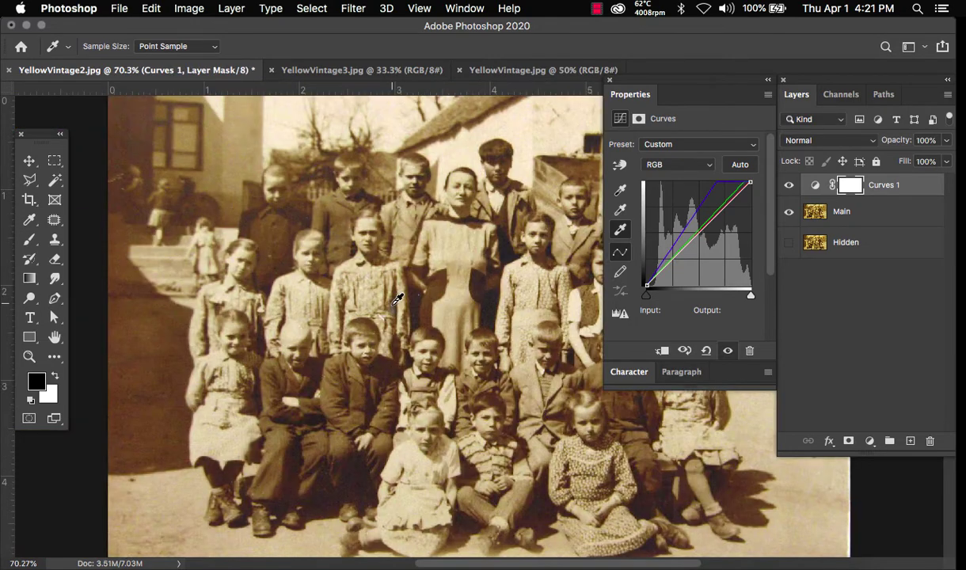
pyautogui.press('v')
pyautogui.click(879, 348)
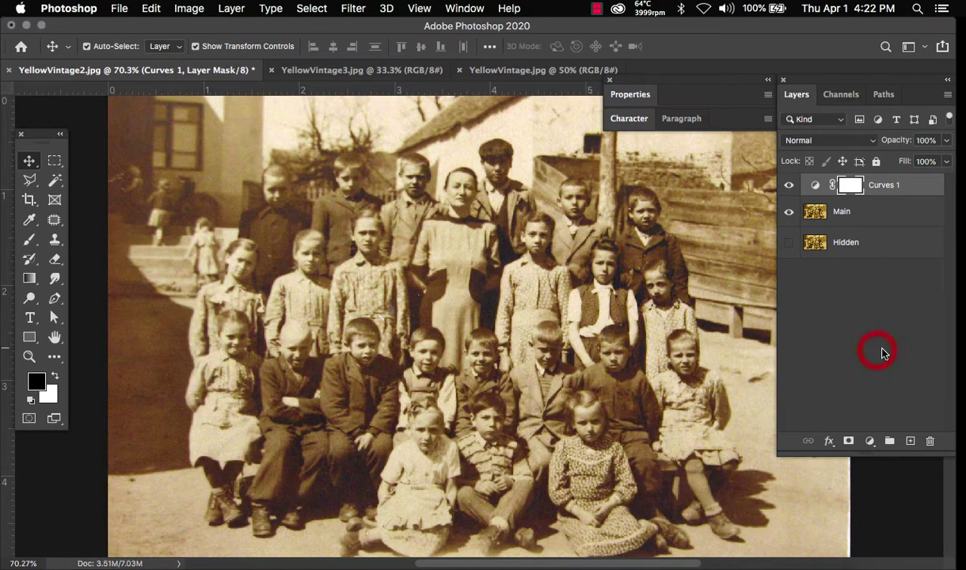
# Add a Hue/Saturation adjustment layer above Curves 1 and select its adjustment rather than its mask.
pyautogui.click(870, 440)
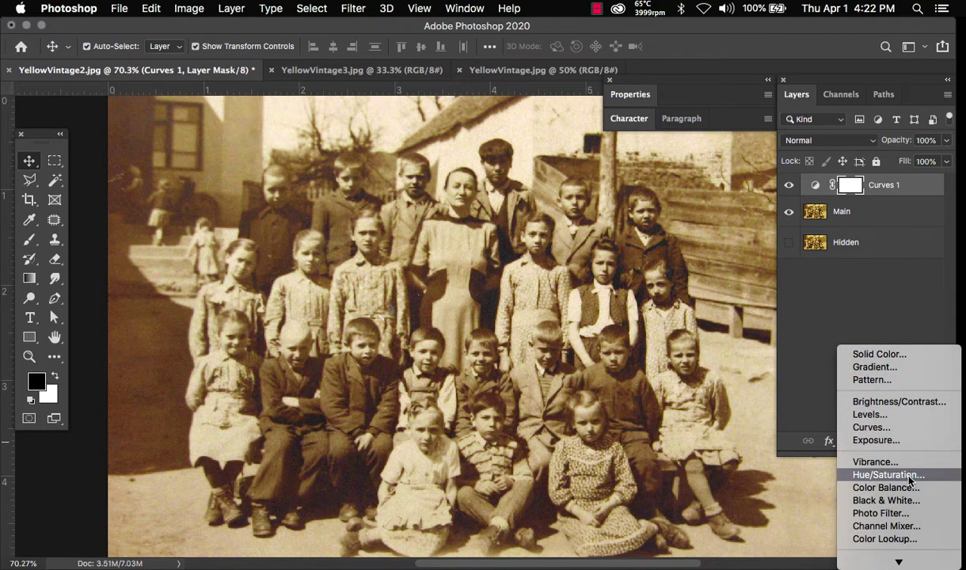
pyautogui.click(909, 476)
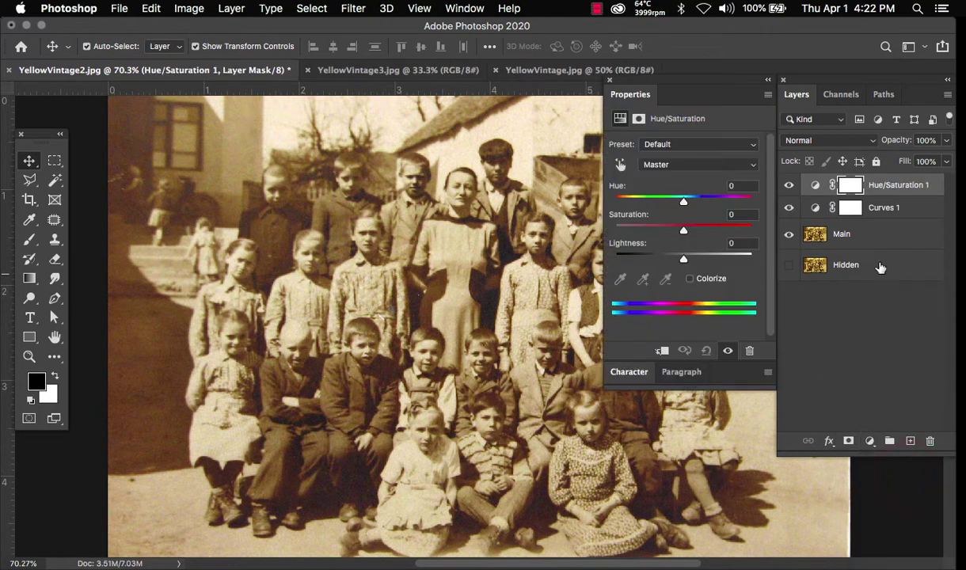
pyautogui.click(816, 185)
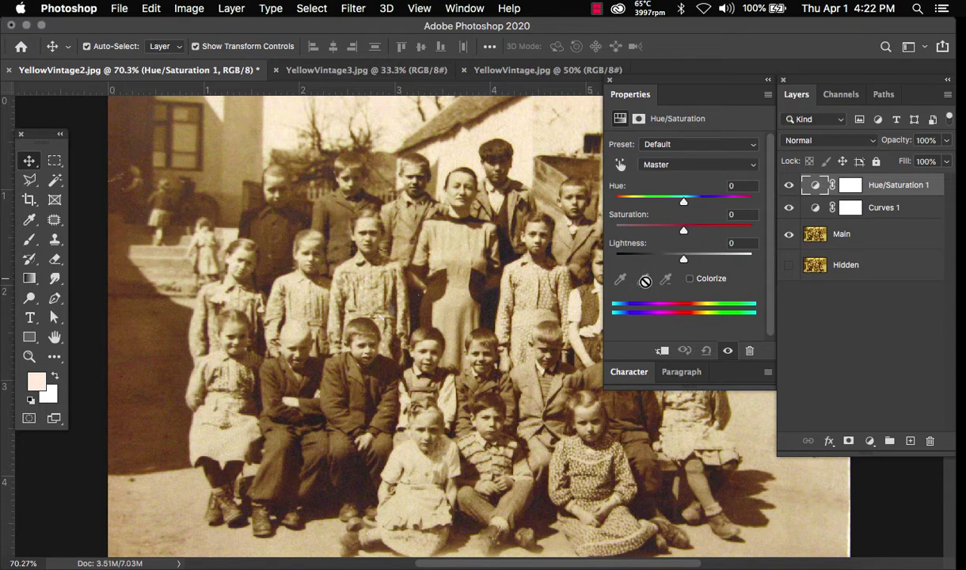
# Target the Blues range and extend it by adding a sample of the yellowish ground beside the rightmost seated girl.
pyautogui.click(662, 164)
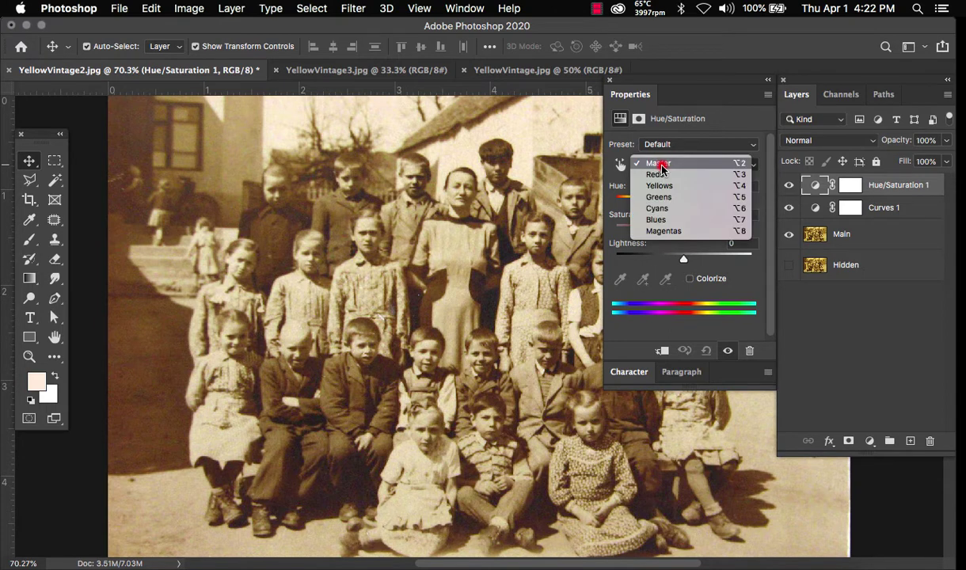
pyautogui.click(745, 164)
pyautogui.click(742, 163)
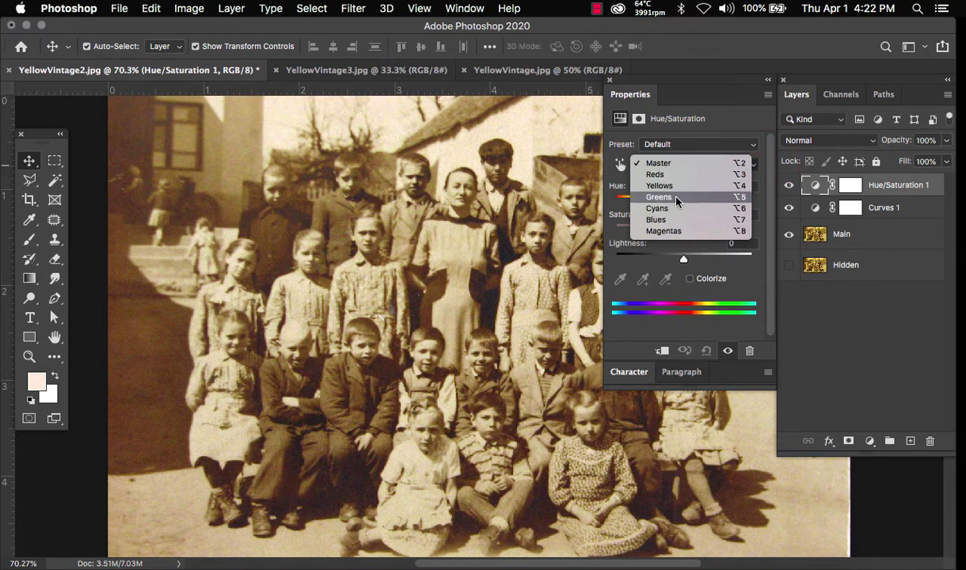
pyautogui.click(675, 219)
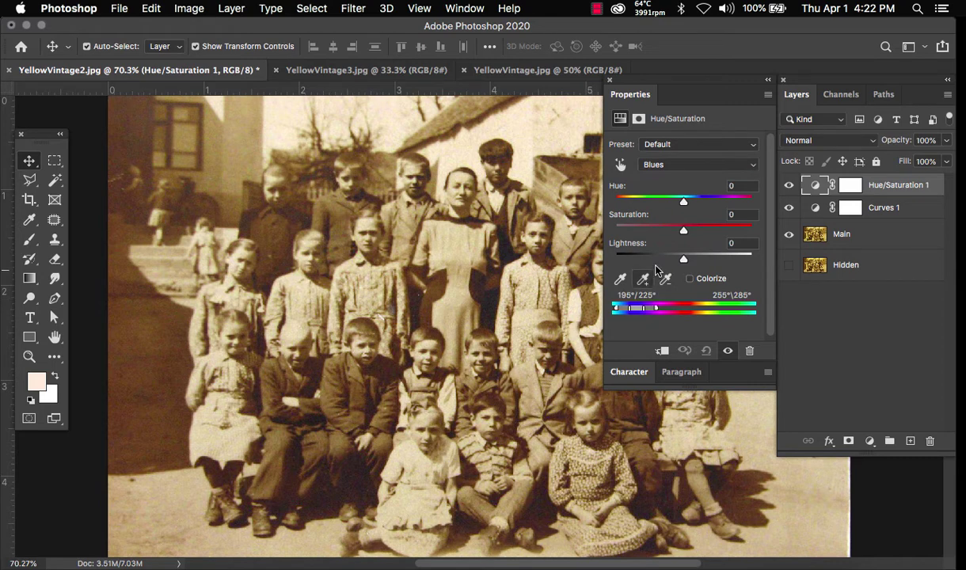
pyautogui.click(644, 279)
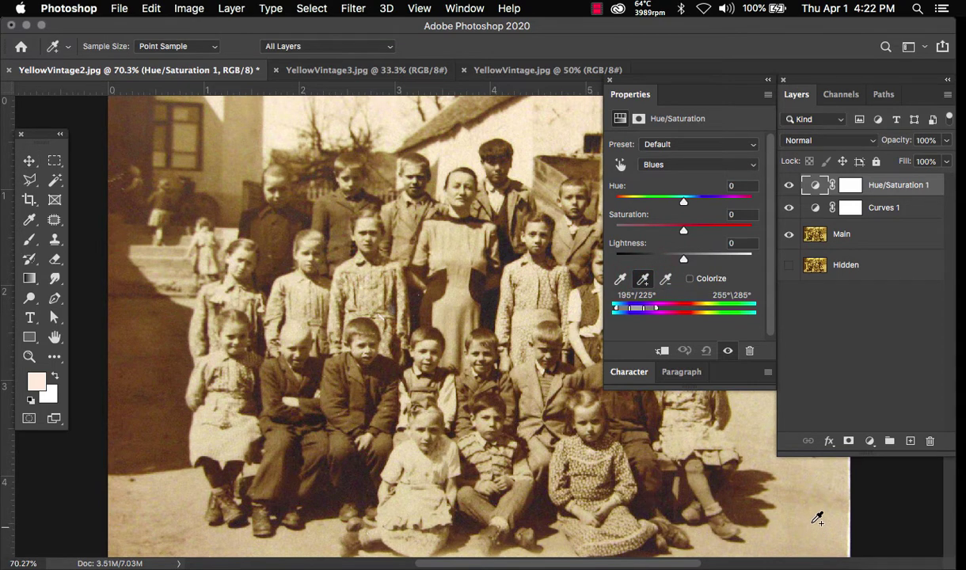
pyautogui.click(759, 408)
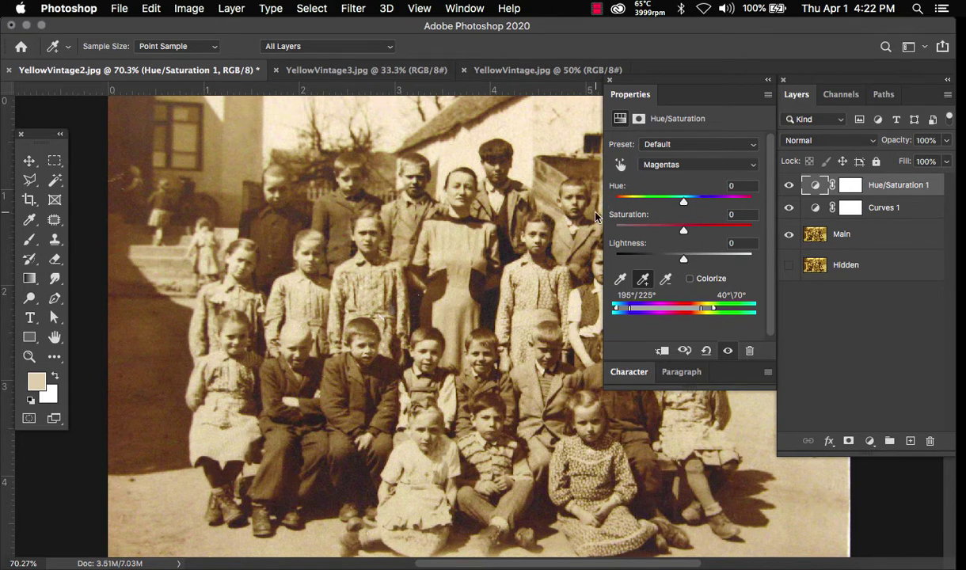
# Set the extended color range's saturation to -100 and its lightness to +22.
pyautogui.moveTo(685, 231); pyautogui.dragTo(589, 231)
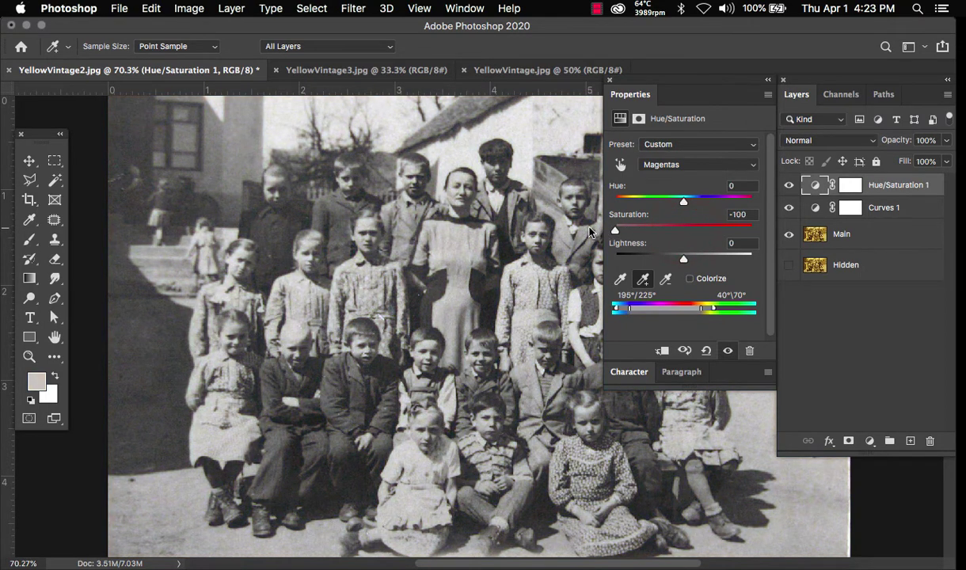
pyautogui.moveTo(684, 262); pyautogui.dragTo(699, 263)
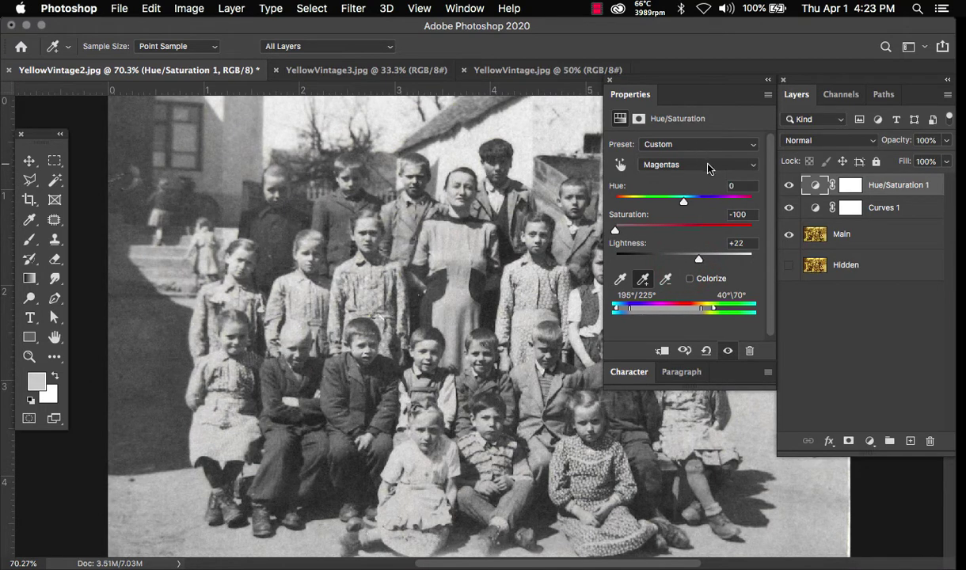
pyautogui.click(815, 187)
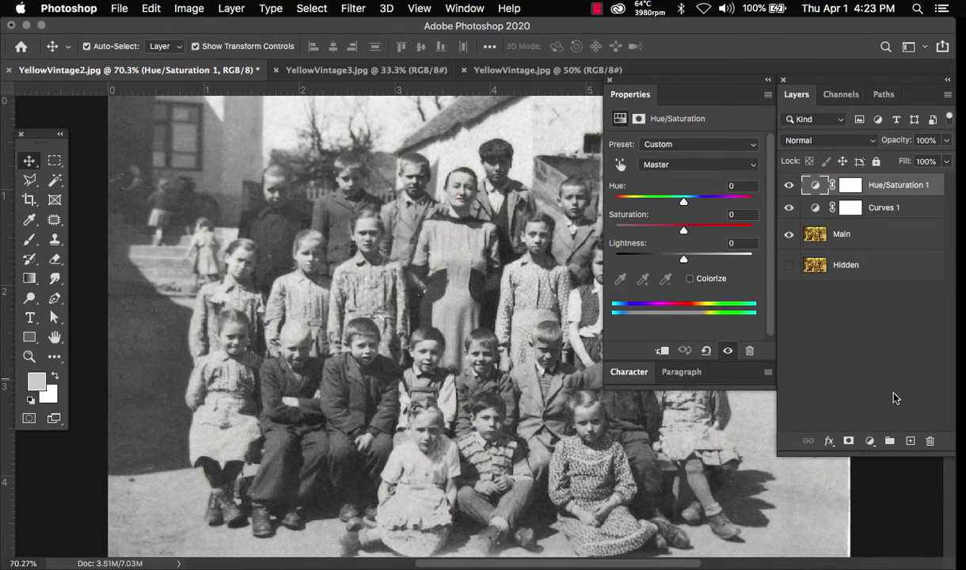
# Add a Levels adjustment layer above Hue/Saturation 1 and set its shadow input level to 43.
pyautogui.click(870, 442)
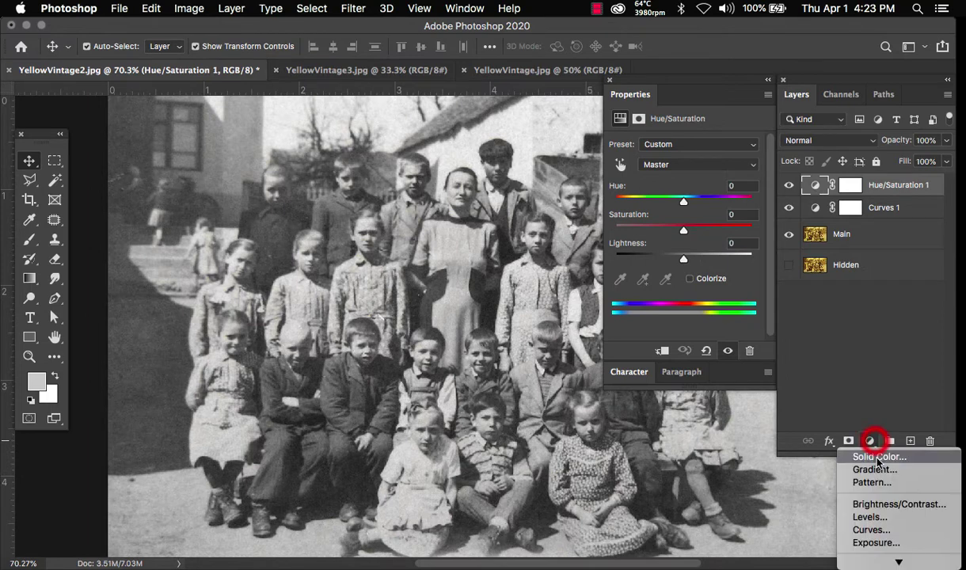
pyautogui.click(883, 518)
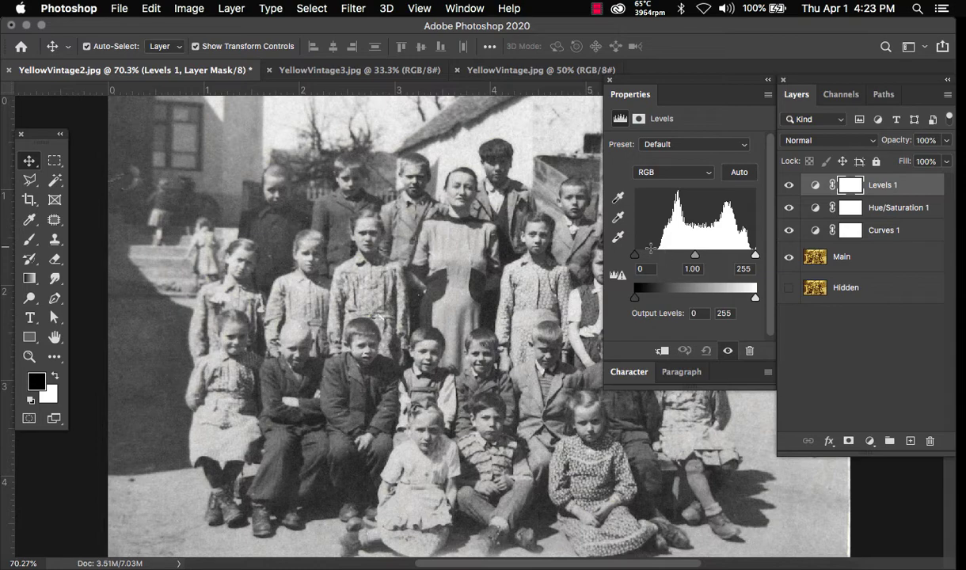
pyautogui.moveTo(634, 255); pyautogui.dragTo(655, 262)
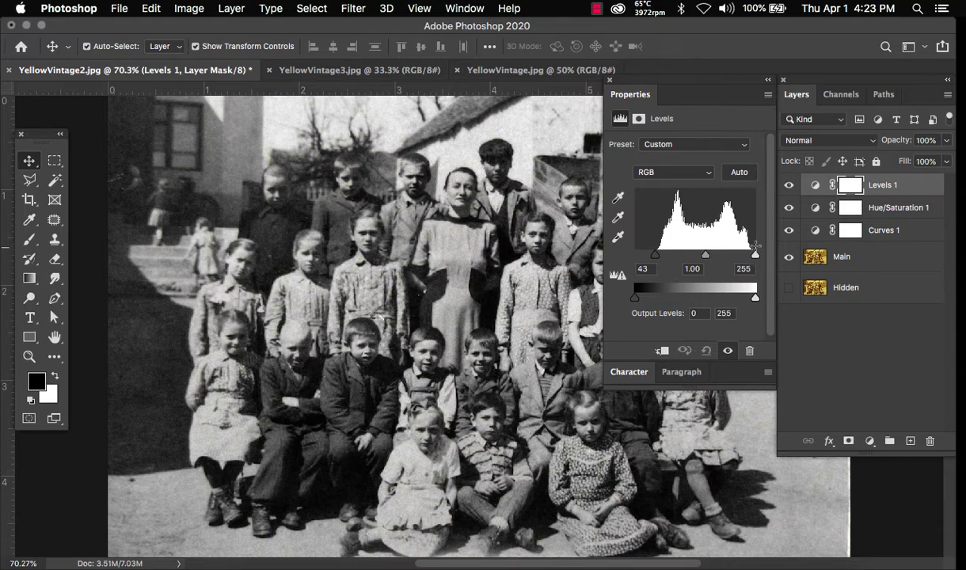
# Set the Levels highlight input level to 249 and collapse the adjustment settings.
pyautogui.moveTo(756, 256); pyautogui.dragTo(753, 260)
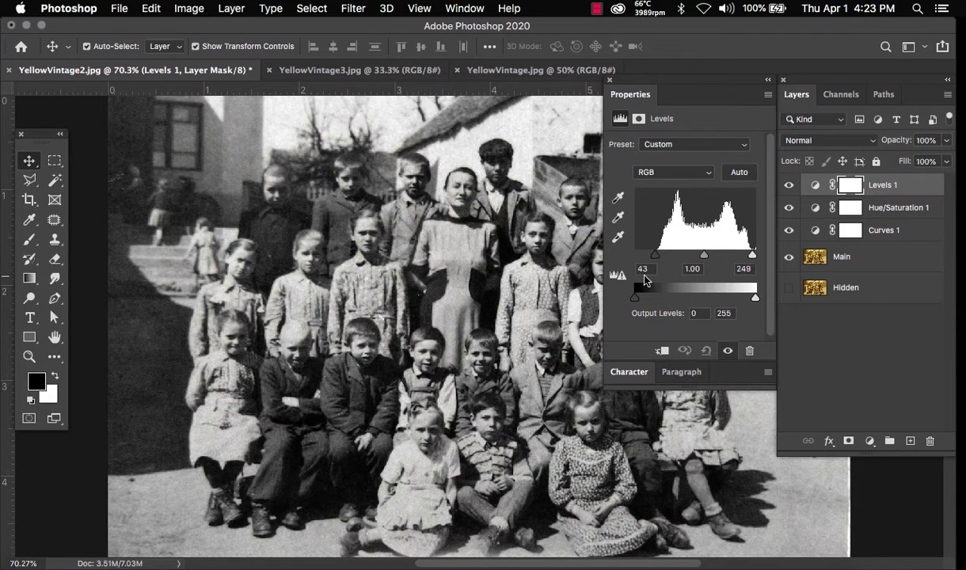
pyautogui.doubleClick(632, 95)
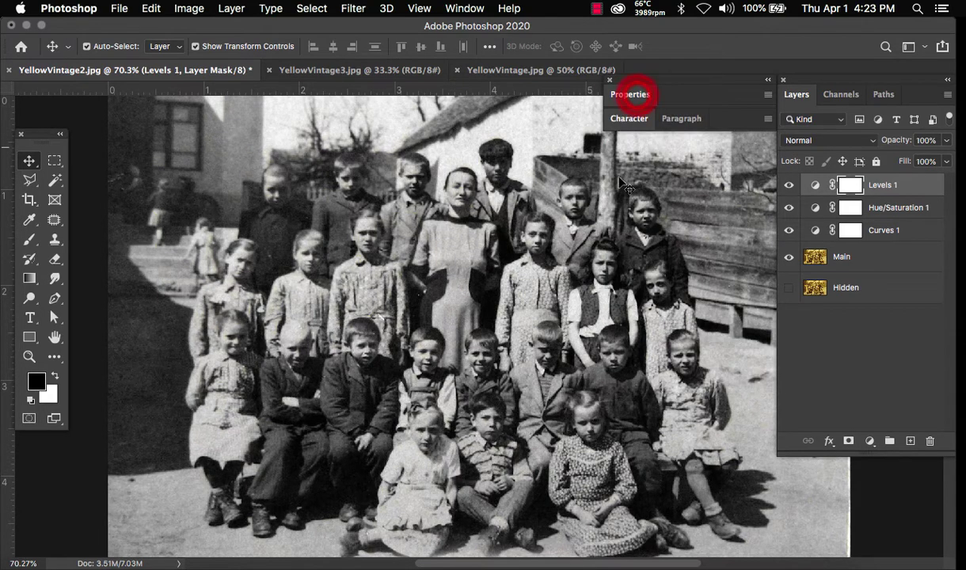
# Compare the whole group photo with and without its Levels, Hue/Saturation and Curves adjustment layers.
pyautogui.press('super+minus')
pyautogui.press('super+minus')
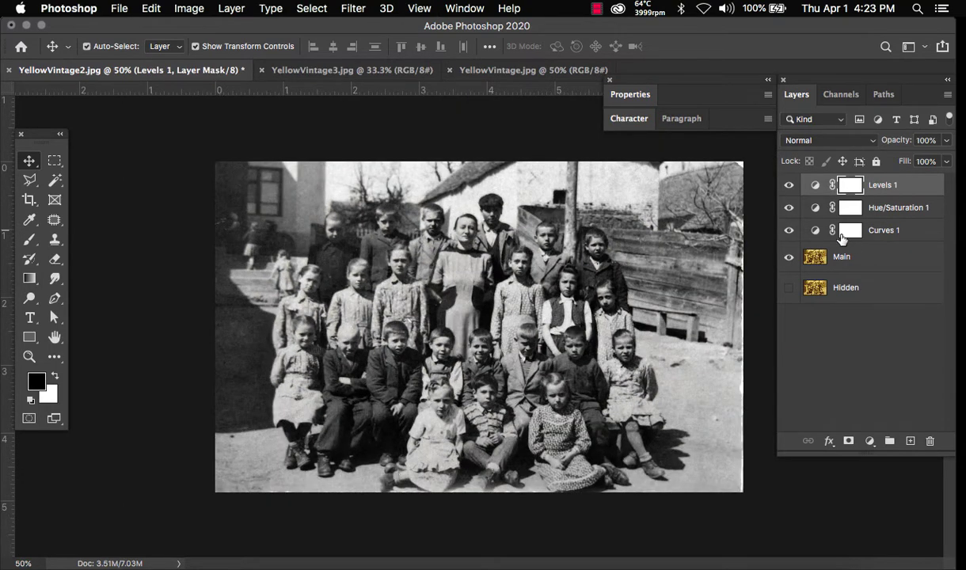
pyautogui.moveTo(789, 185); pyautogui.dragTo(790, 232)
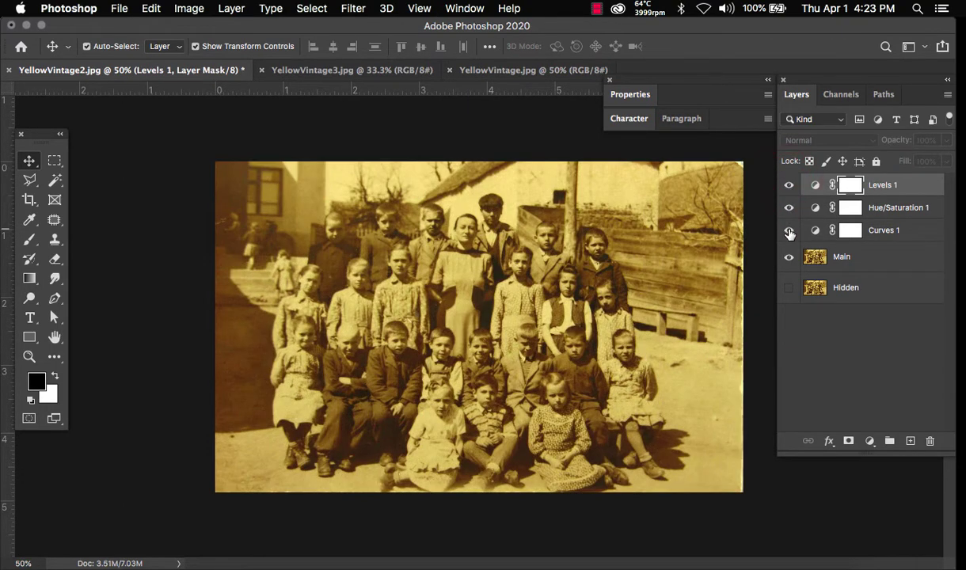
pyautogui.press('super+plus')
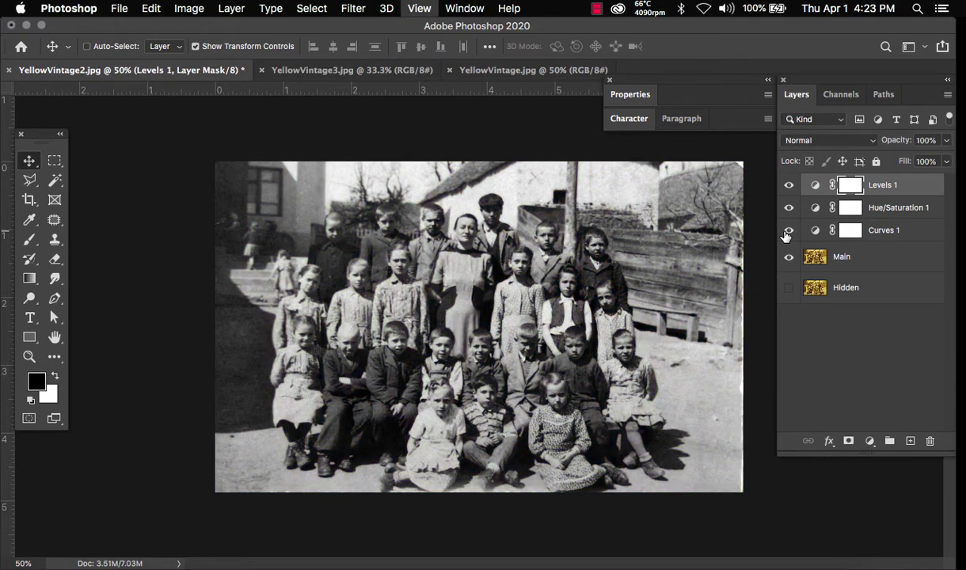
pyautogui.moveTo(789, 184); pyautogui.dragTo(789, 229)
# Switch to YellowVintage3.jpg and convert its locked Background into a regular layer with the default settings.
pyautogui.click(317, 71)
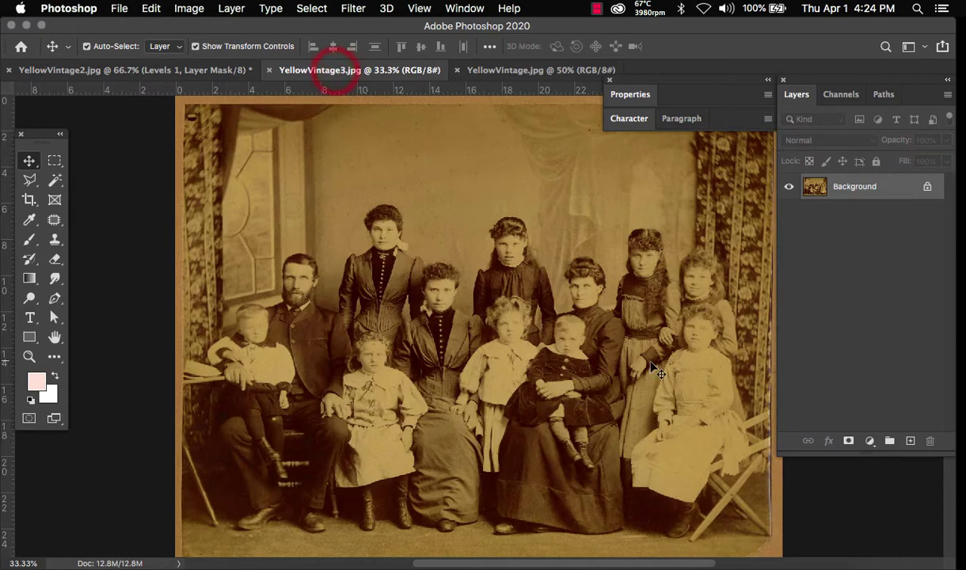
pyautogui.press('super+plus')
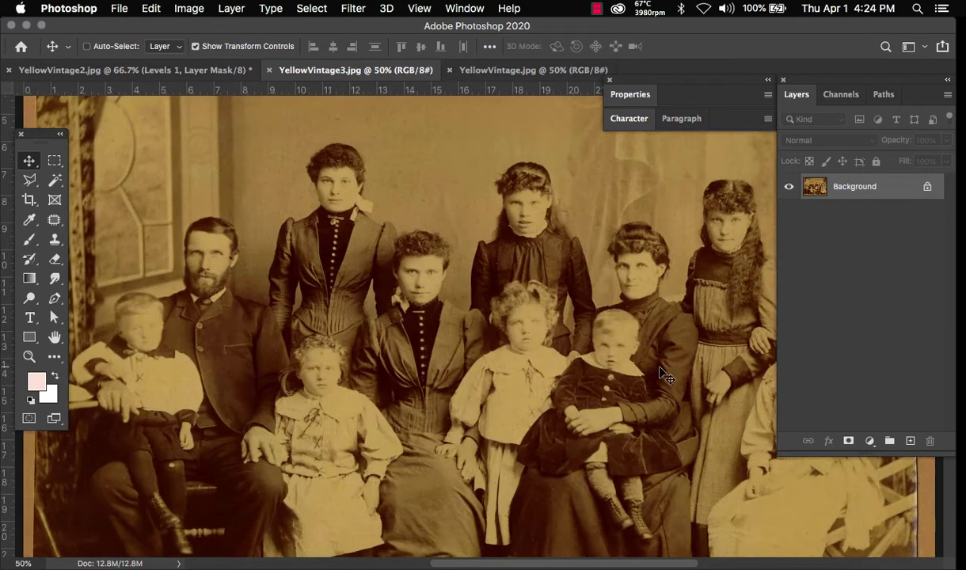
pyautogui.press('super')
pyautogui.doubleClick(860, 187)
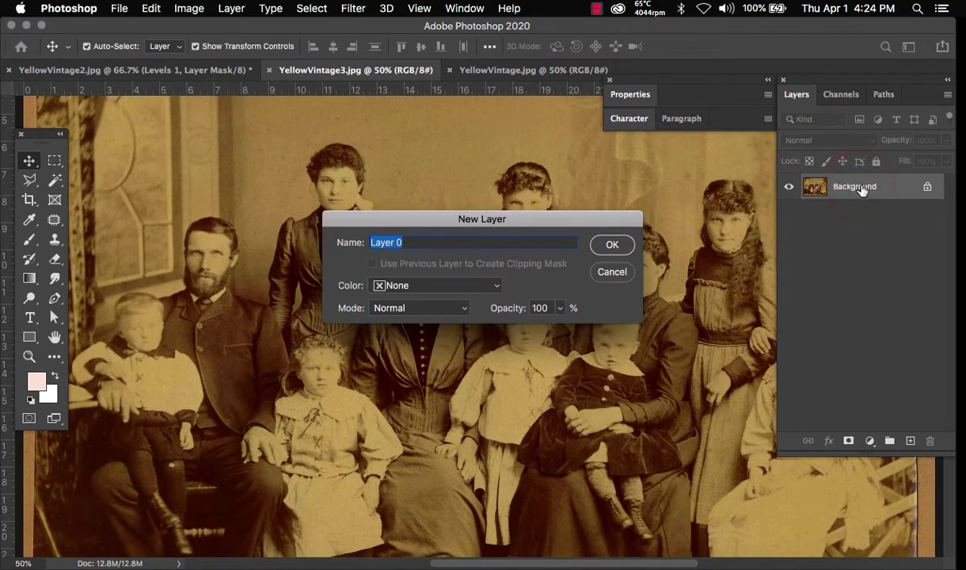
pyautogui.press('Return')
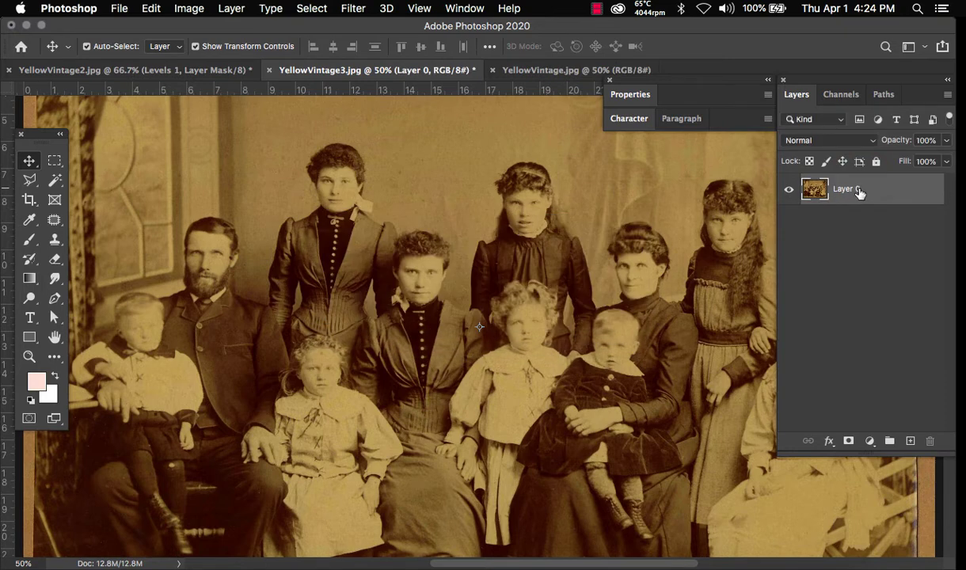
# Duplicate the family photo layer, then hide the original underneath and rename it Hidden.
pyautogui.press('super+j')
pyautogui.click(789, 225)
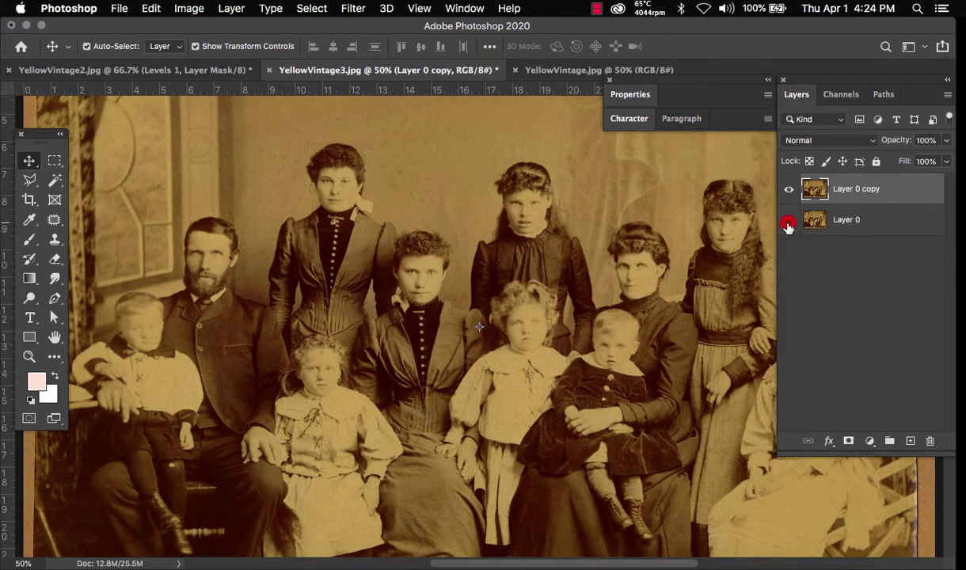
pyautogui.doubleClick(851, 221)
pyautogui.write('Hidden')
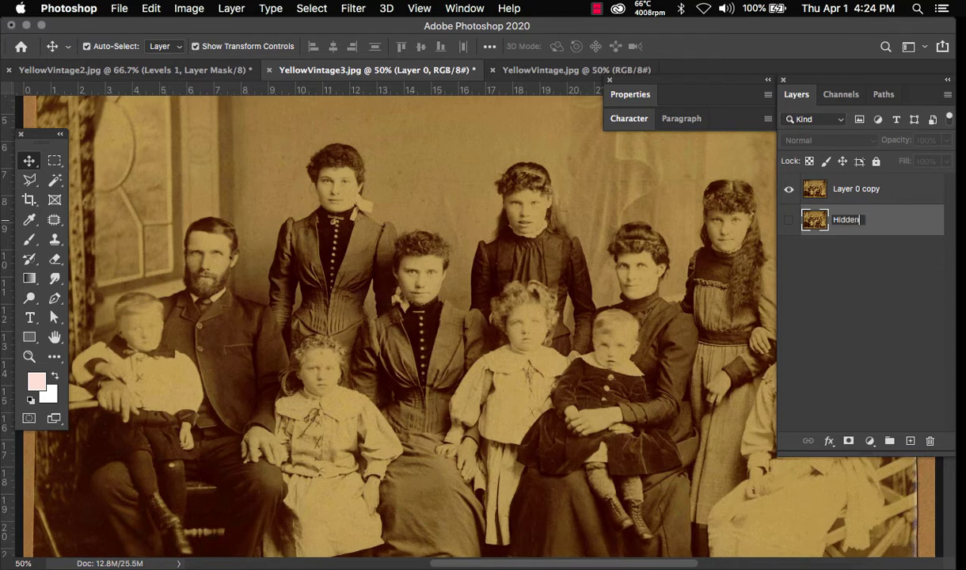
pyautogui.press('Return')
# Rename the visible duplicate layer above Hidden as Main.
pyautogui.doubleClick(855, 189)
pyautogui.write('Ma')
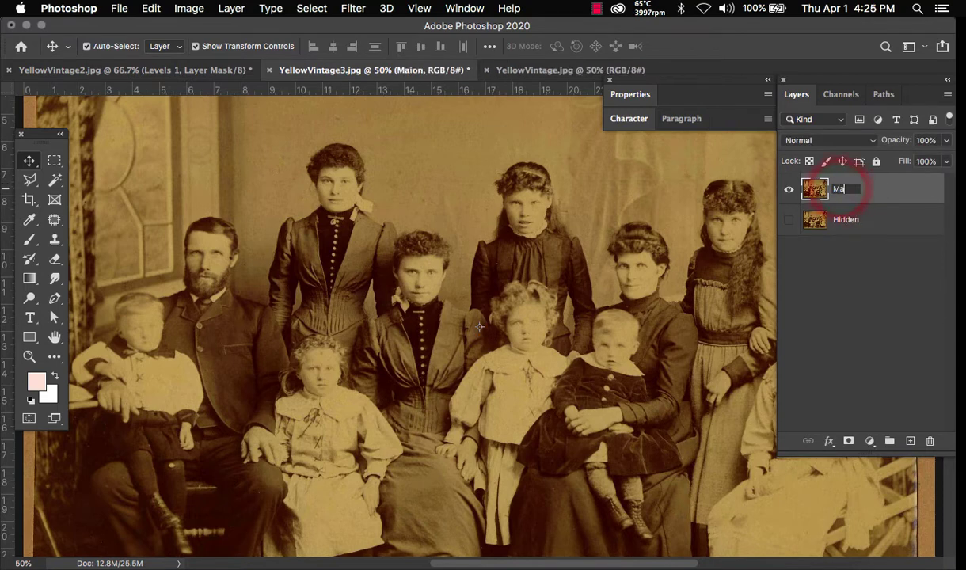
pyautogui.write('in')
pyautogui.press('Return')
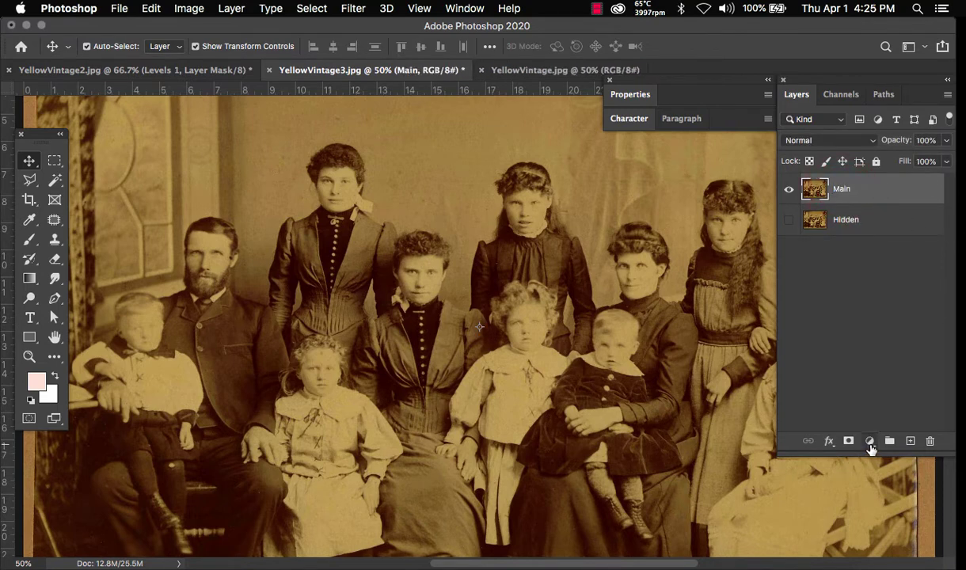
# Add a Curves adjustment layer above Main and set its white point by sampling the light strip along the photo's right edge.
pyautogui.click(869, 441)
pyautogui.click(873, 529)
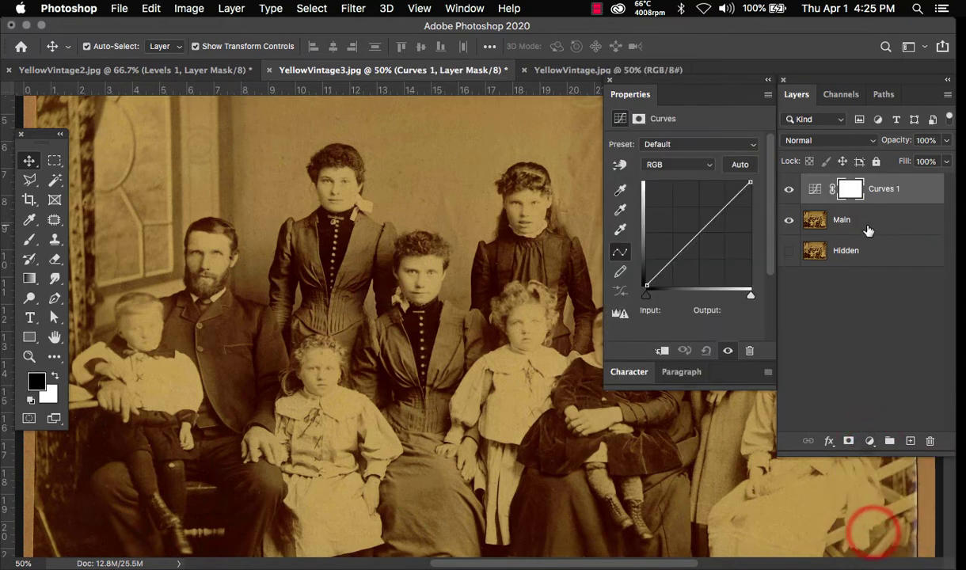
pyautogui.click(815, 191)
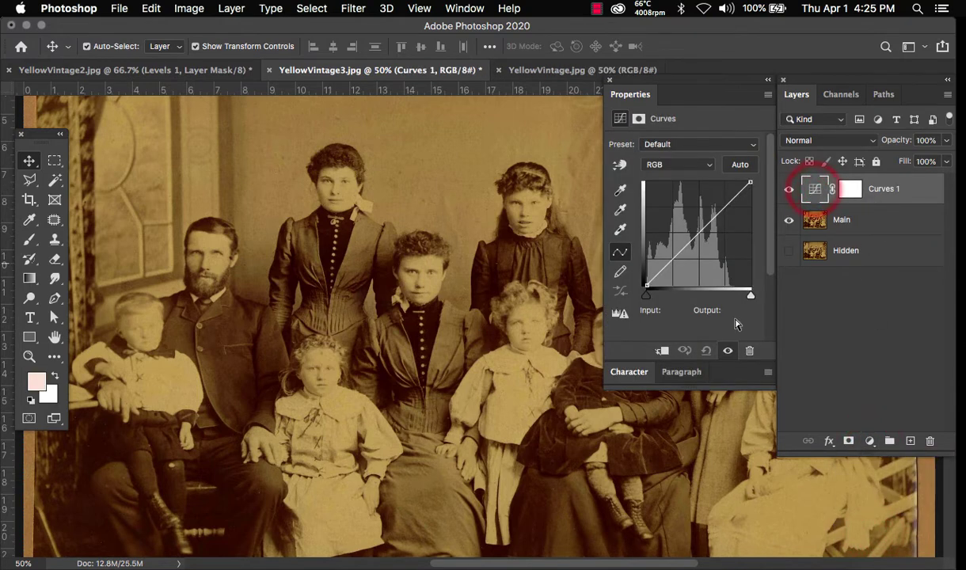
pyautogui.press('i')
pyautogui.click(923, 474)
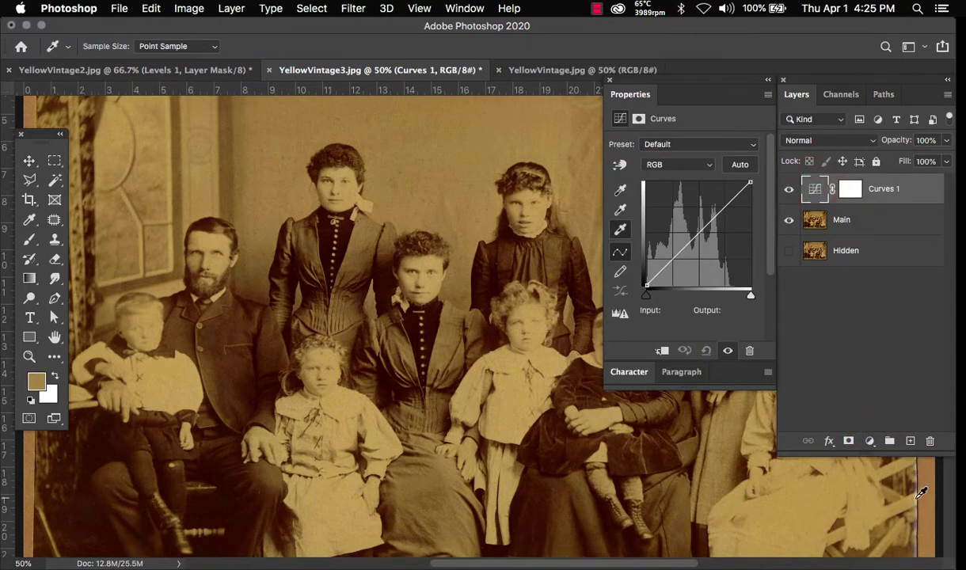
pyautogui.click(917, 496)
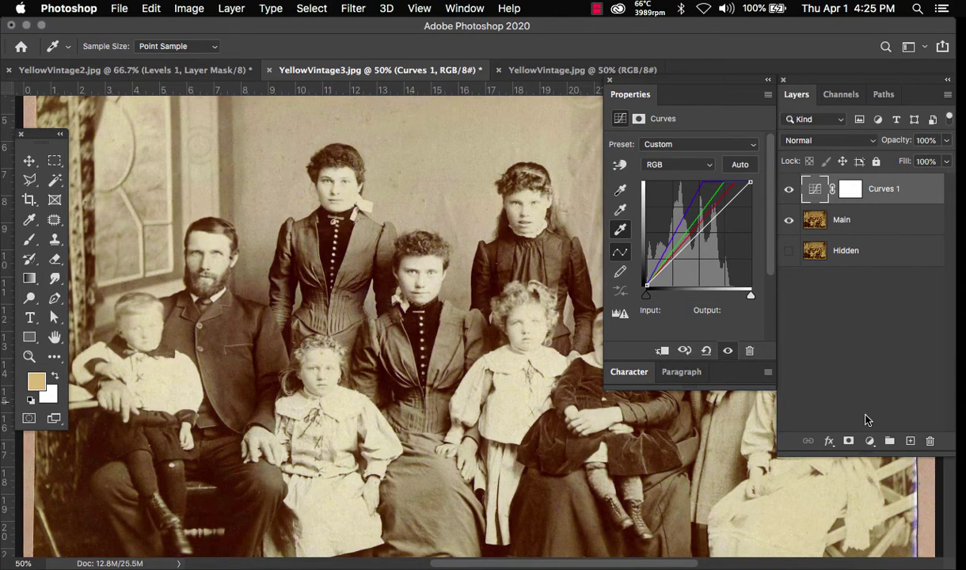
# Add a Hue/Saturation adjustment layer above Curves 1 and target its Blues range.
pyautogui.click(870, 440)
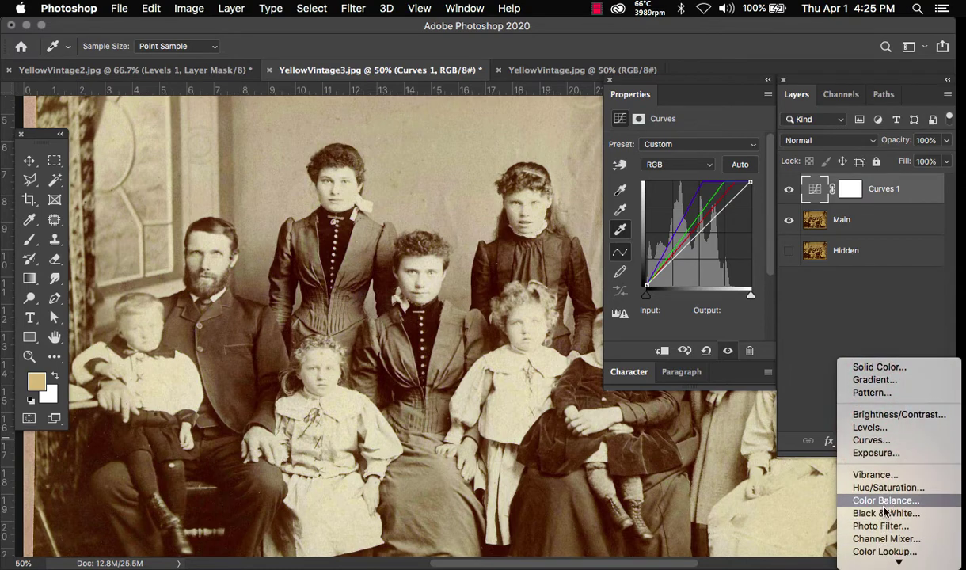
pyautogui.click(889, 491)
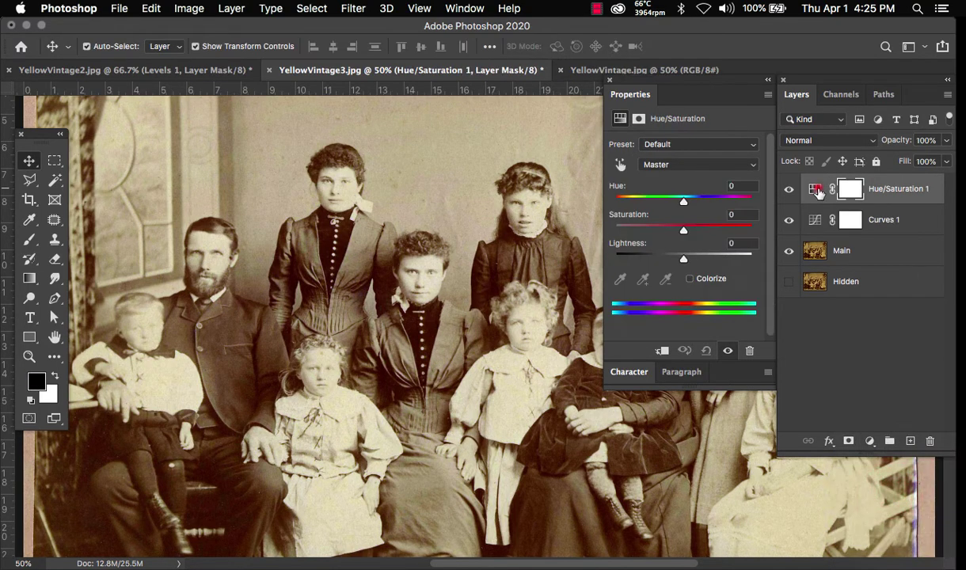
pyautogui.click(675, 162)
pyautogui.click(657, 219)
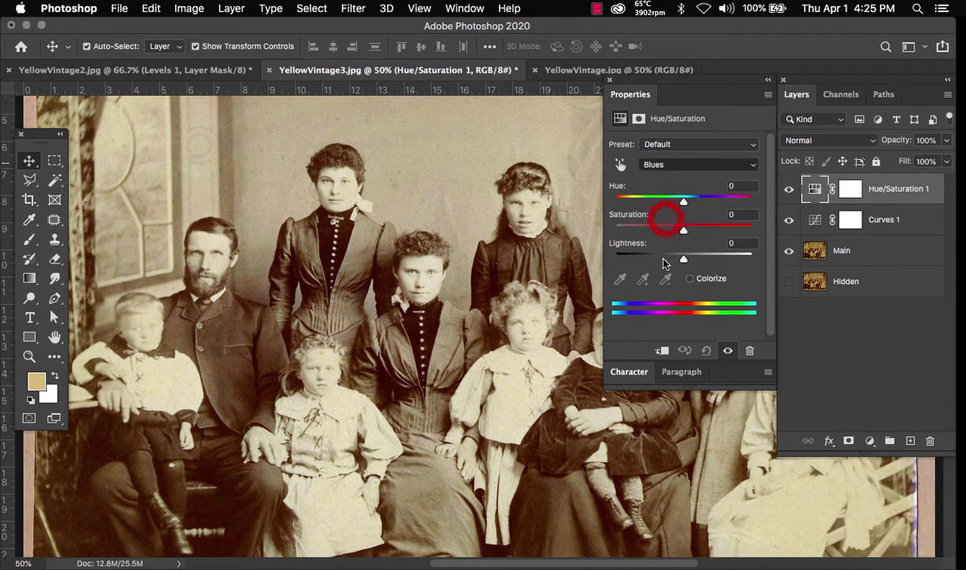
# Extend the color range with a sample of the plain backdrop between the standing women, with saturation -100 and lightness +12.
pyautogui.click(646, 279)
pyautogui.click(419, 134)
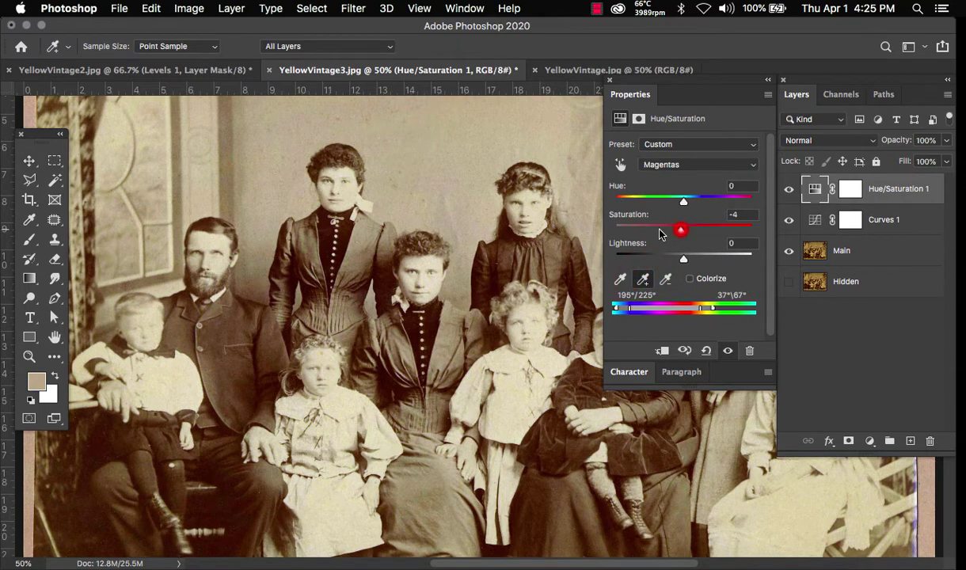
pyautogui.moveTo(659, 232); pyautogui.dragTo(589, 229)
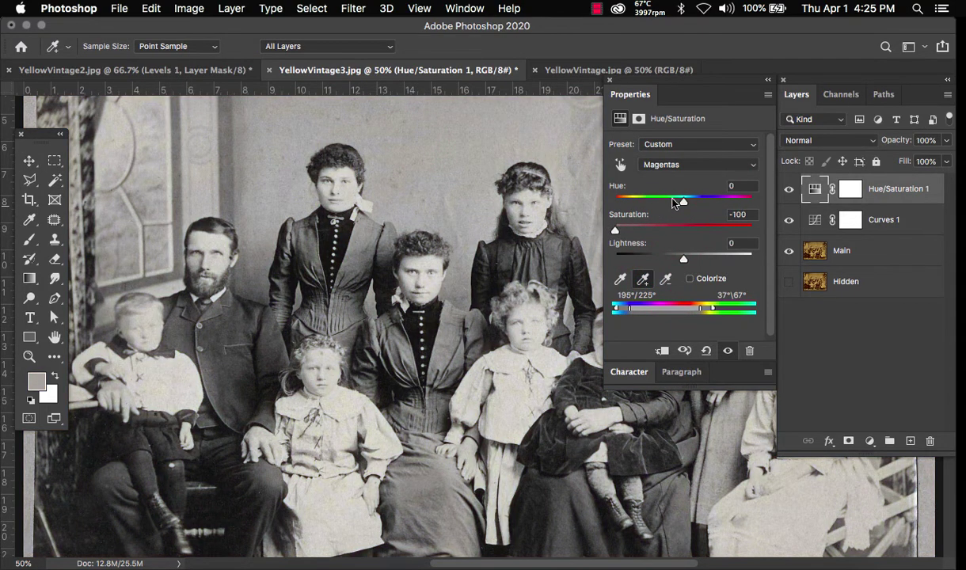
pyautogui.moveTo(684, 261); pyautogui.dragTo(690, 262)
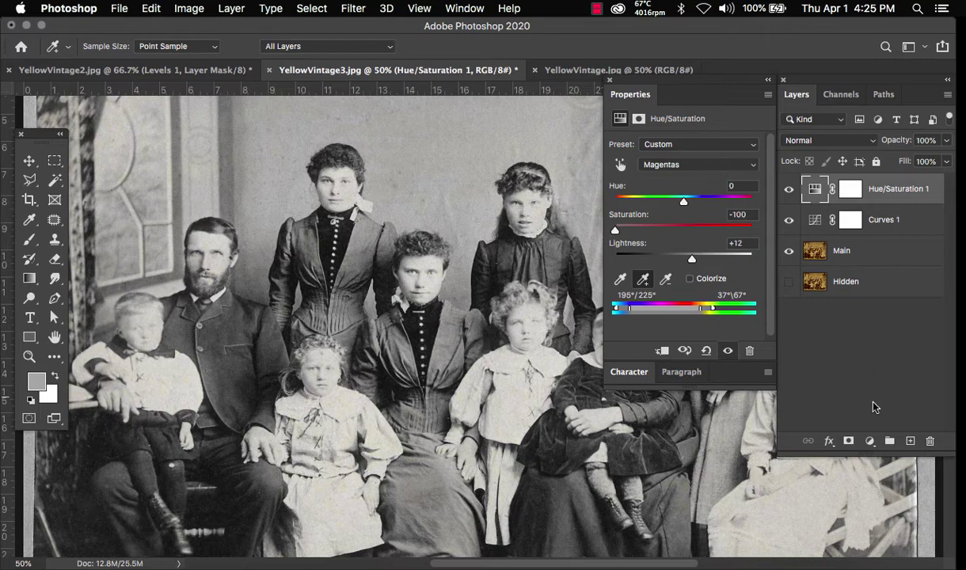
# Add a Levels adjustment layer above Hue/Saturation 1 and set its shadow input level to 33.
pyautogui.click(870, 440)
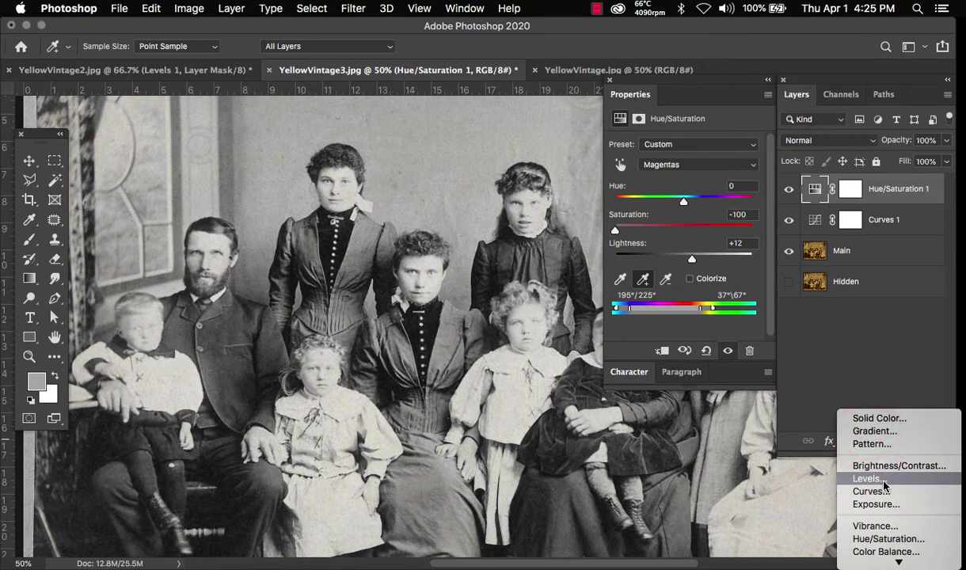
pyautogui.click(885, 480)
pyautogui.click(816, 188)
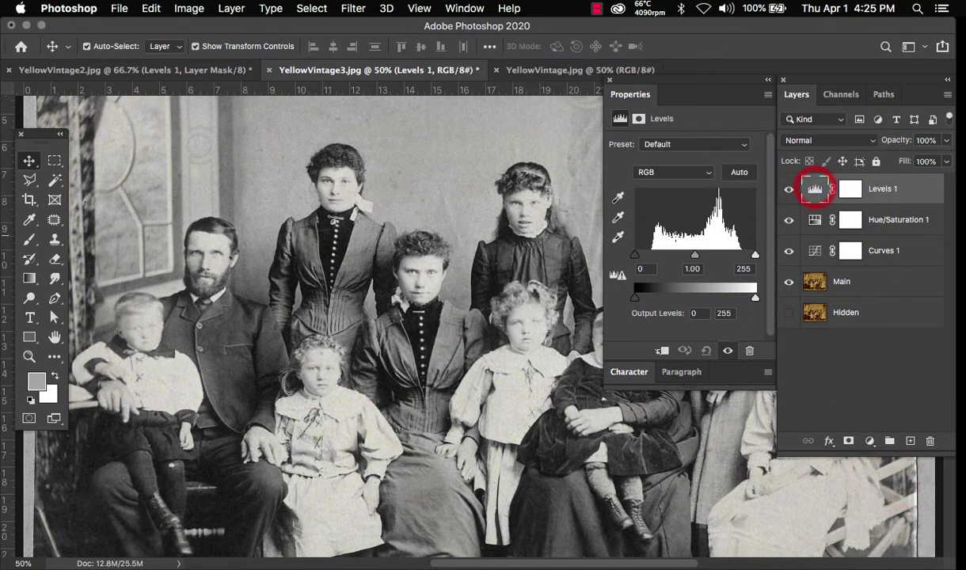
pyautogui.moveTo(634, 255); pyautogui.dragTo(649, 261)
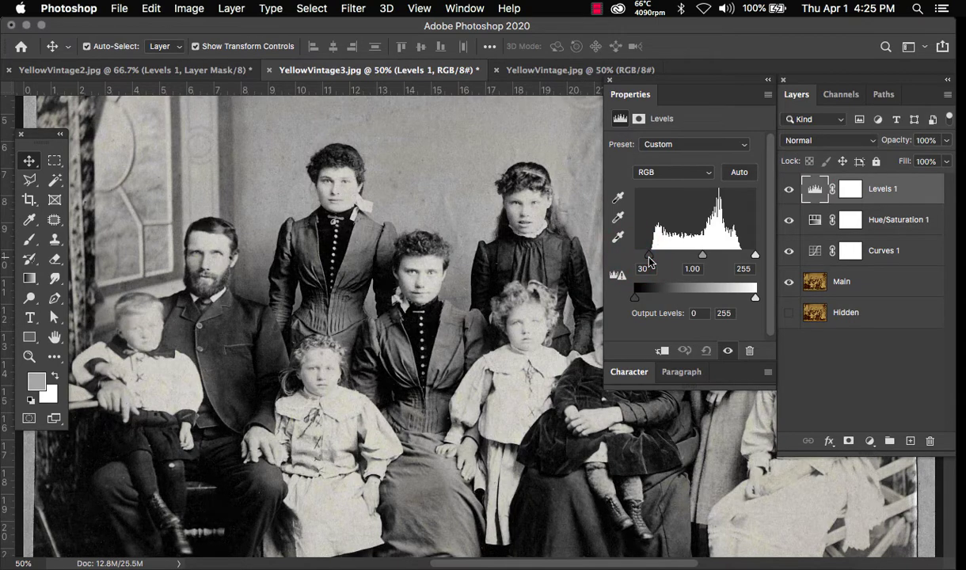
pyautogui.moveTo(755, 256)
pyautogui.mouseDown()
pyautogui.moveTo(745, 258)
pyautogui.moveTo(755, 260)
pyautogui.mouseUp()
pyautogui.moveTo(649, 261); pyautogui.dragTo(649, 258)
# Collapse the adjustment settings and compare the full family portrait with and without its three adjustment layers.
pyautogui.scroll(-5, 388, 291)
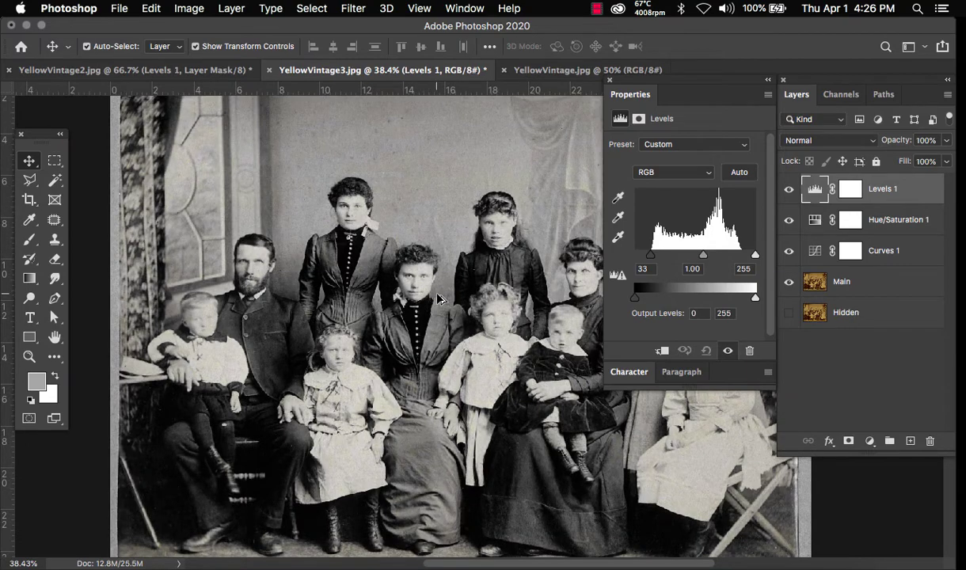
pyautogui.scroll(-2, 450, 298)
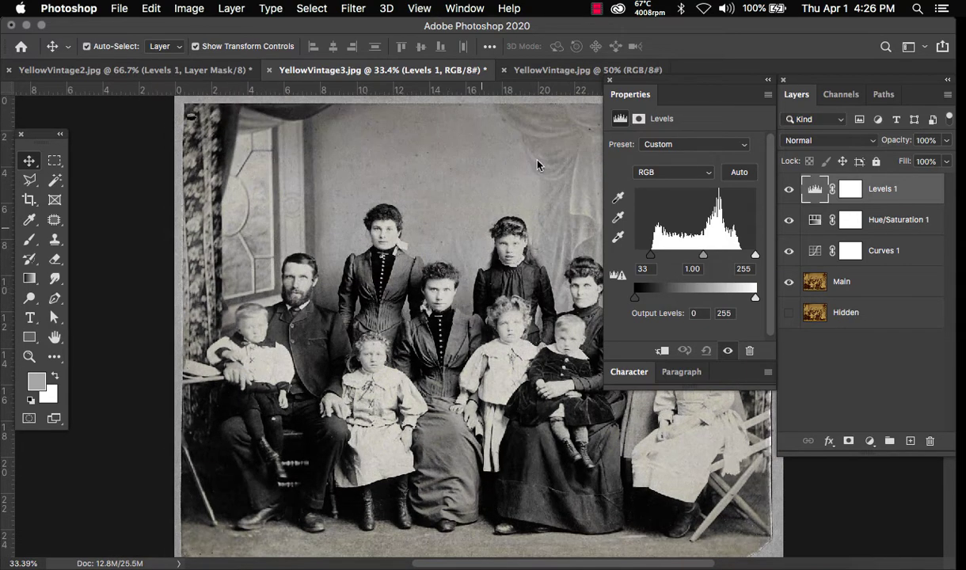
pyautogui.doubleClick(635, 95)
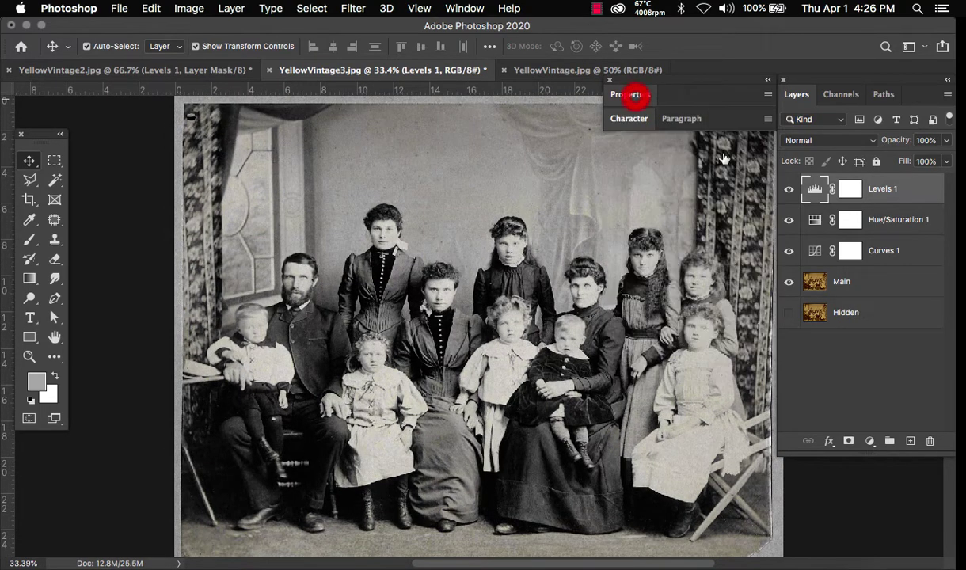
pyautogui.click(790, 252)
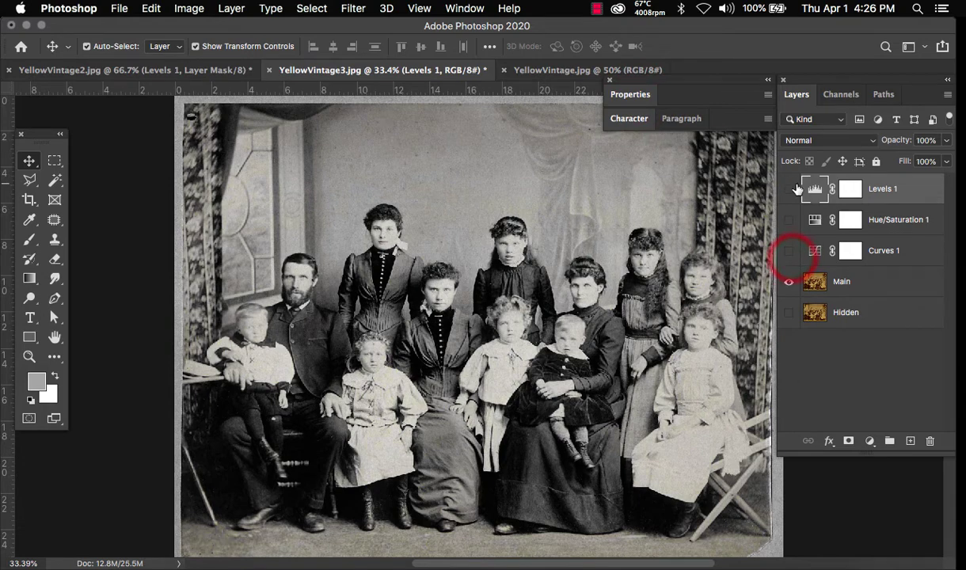
pyautogui.click(790, 188)
pyautogui.click(789, 189)
# Switch to YellowVintage.jpg and convert its locked Background into a regular layer with the default settings.
pyautogui.click(547, 79)
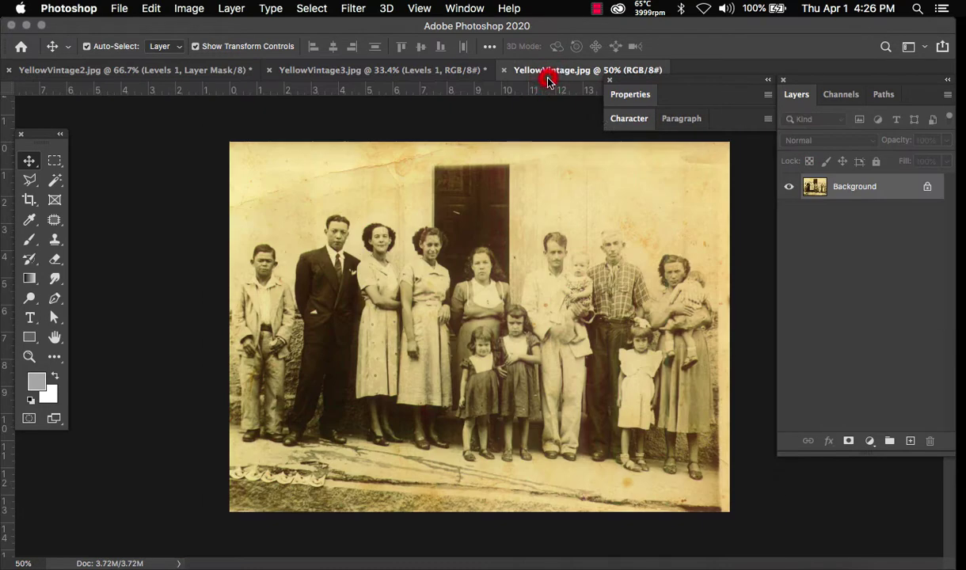
pyautogui.doubleClick(868, 191)
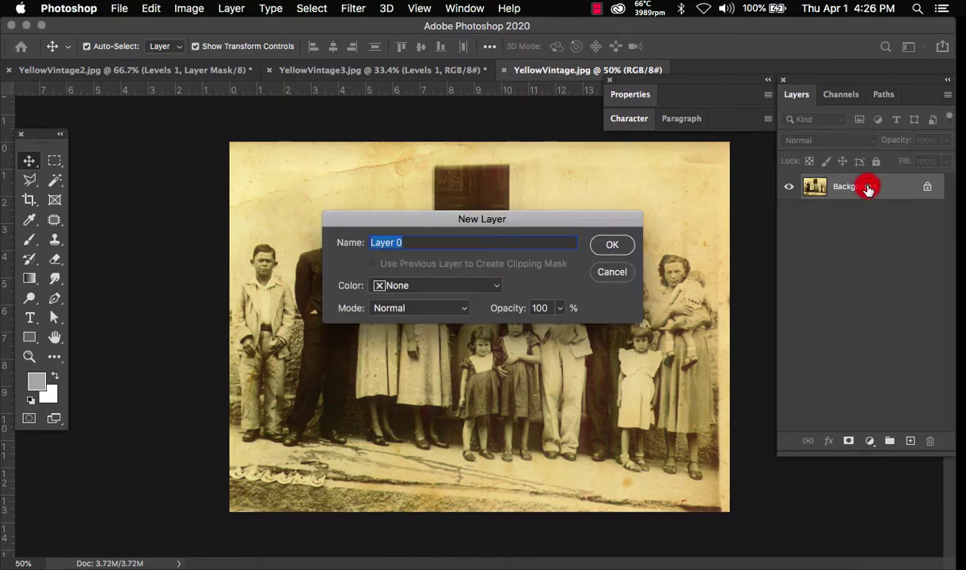
pyautogui.press('Return')
# Duplicate the YellowVintage.jpg photo layer, then hide the original underneath and rename it Hidden.
pyautogui.press('super+j')
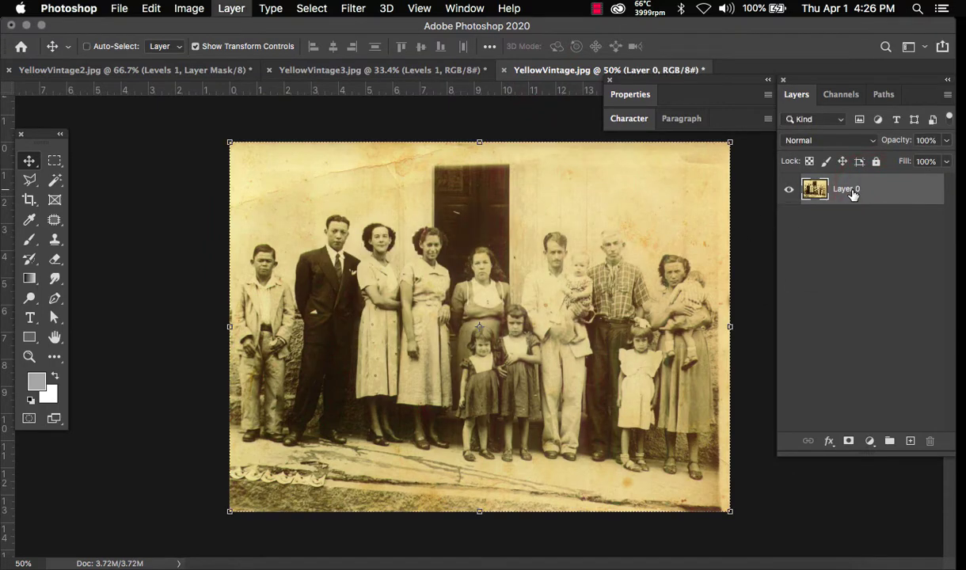
pyautogui.click(789, 220)
pyautogui.click(860, 219)
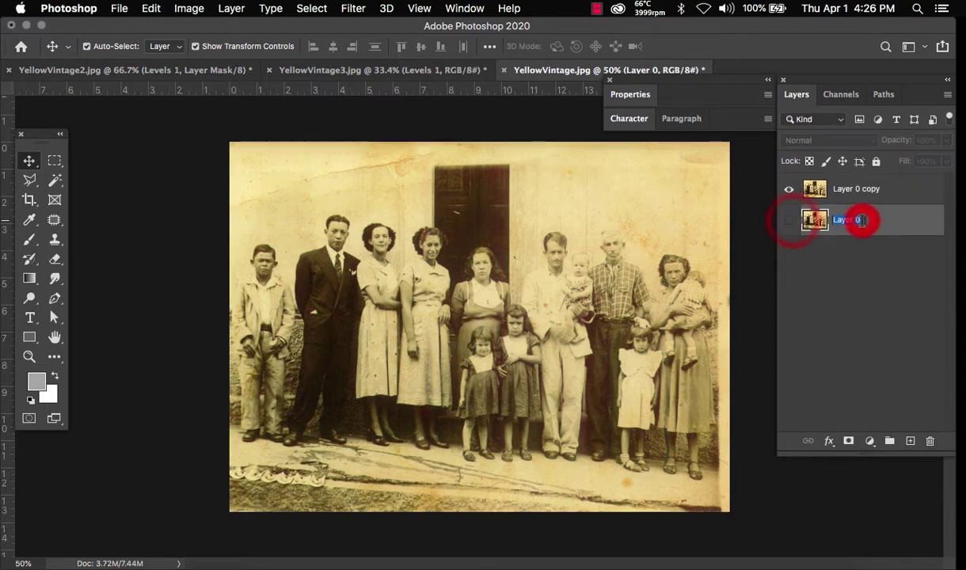
pyautogui.doubleClick(856, 220)
pyautogui.write('Hidden')
pyautogui.press('Return')
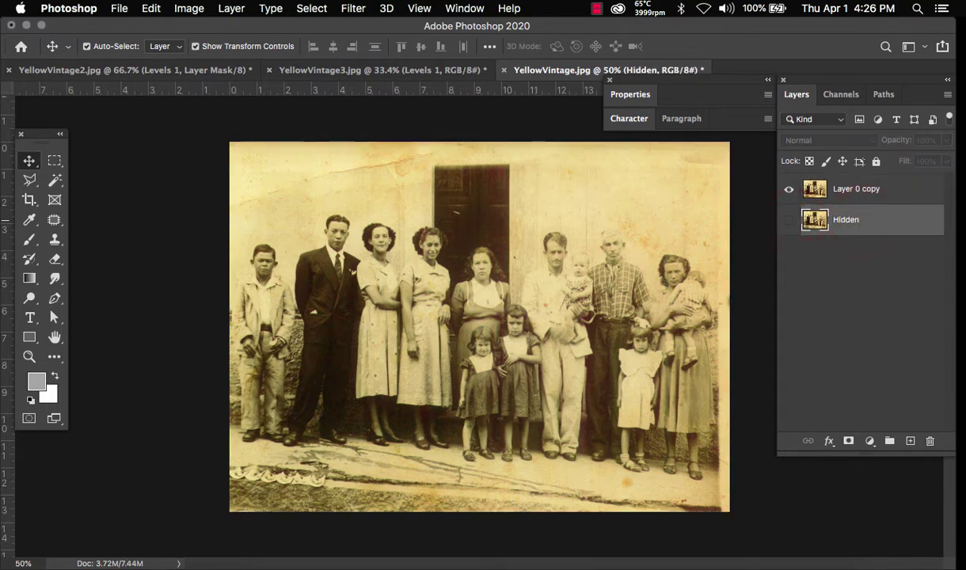
# Rename the visible duplicate photo layer, Layer 0 copy, as Main.
pyautogui.doubleClick(839, 190)
pyautogui.write('Ma')
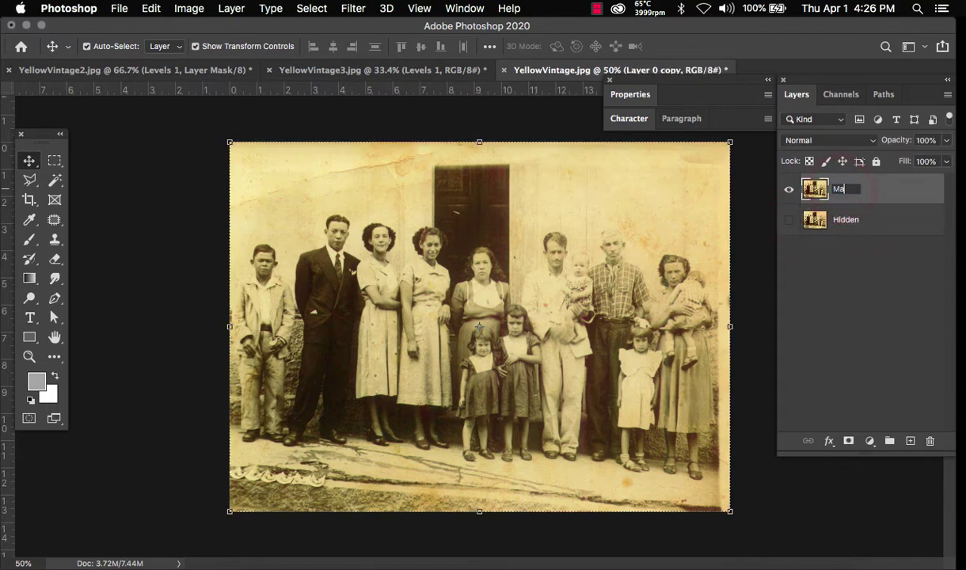
pyautogui.write('in')
pyautogui.press('Return')
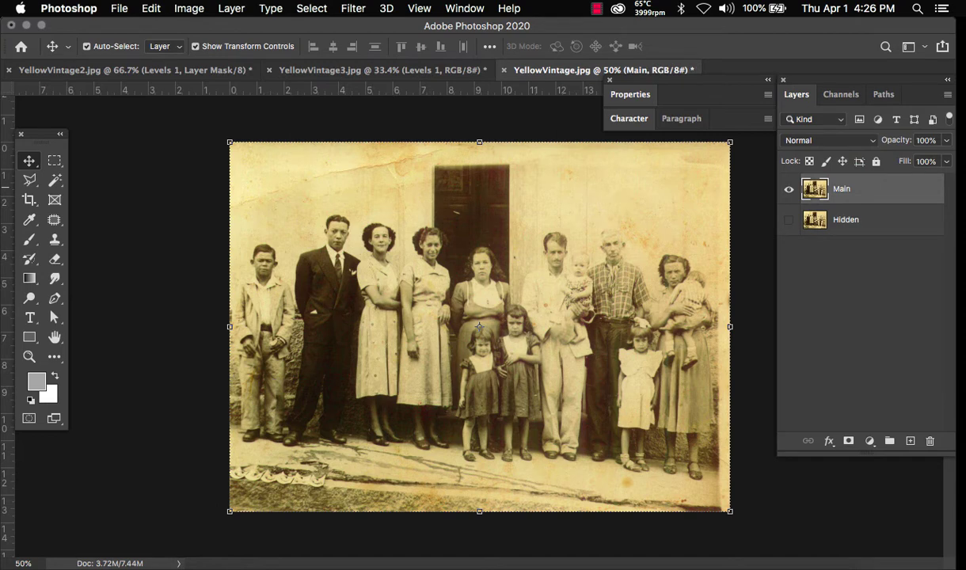
# Add a Curves adjustment layer above Main and set its white point by sampling the yellowed wall above the group.
pyautogui.click(870, 441)
pyautogui.click(874, 528)
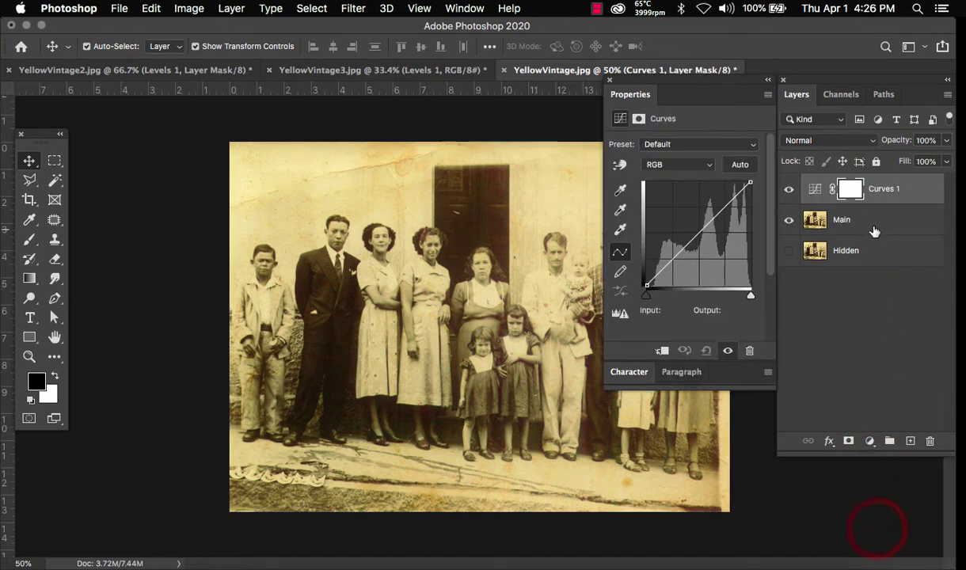
pyautogui.click(820, 191)
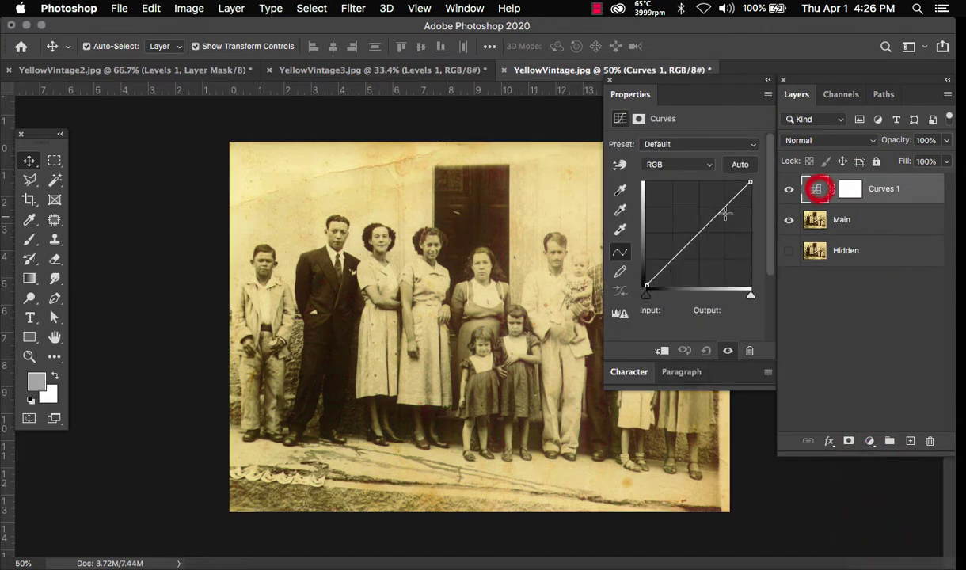
pyautogui.click(621, 229)
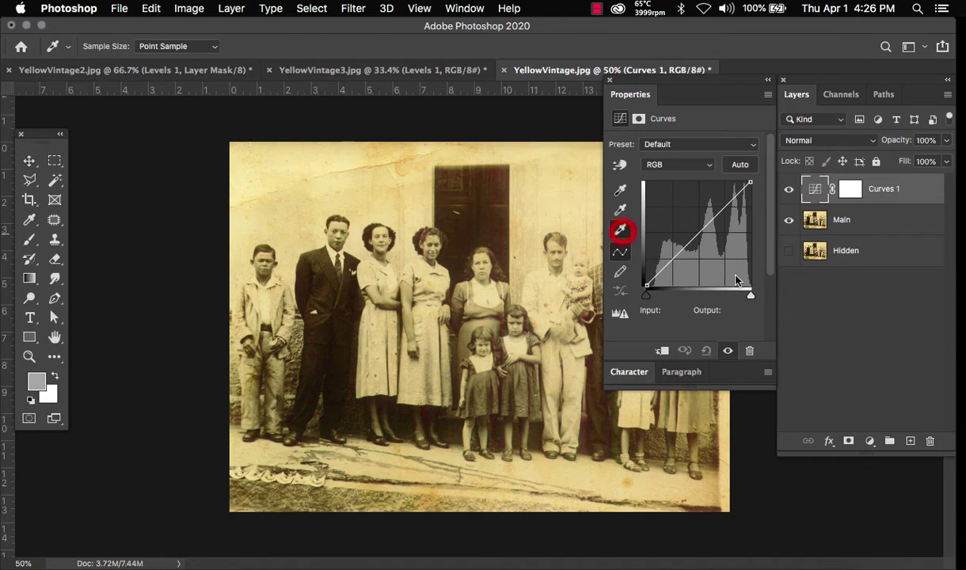
pyautogui.click(332, 163)
# Add a Hue/Saturation adjustment layer above Curves 1 and target its Blues range.
pyautogui.click(869, 441)
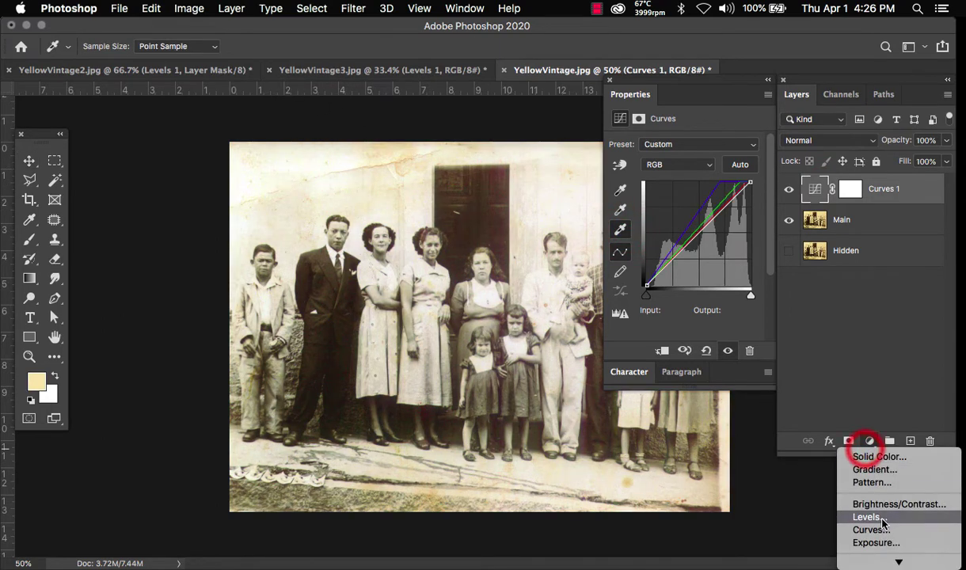
pyautogui.click(898, 452)
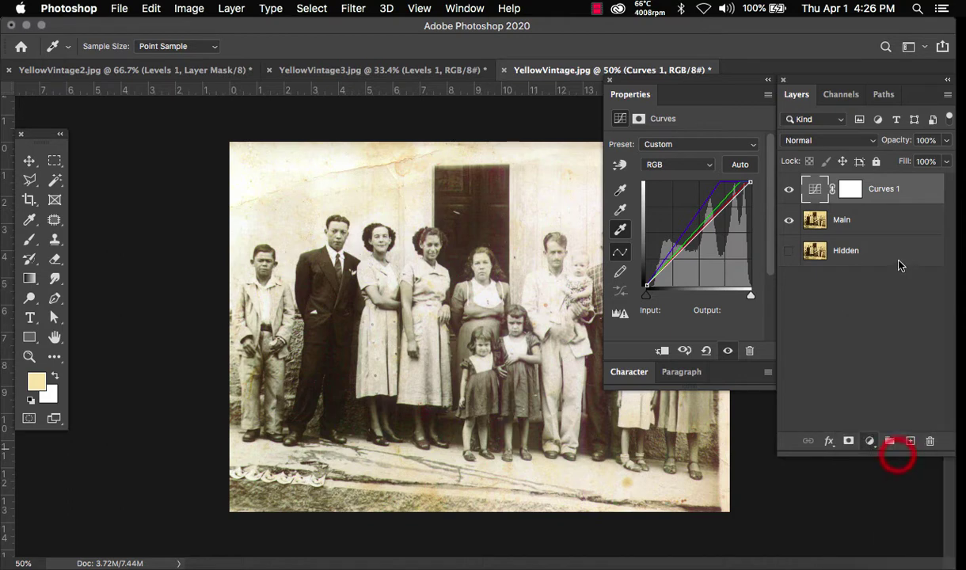
pyautogui.click(815, 189)
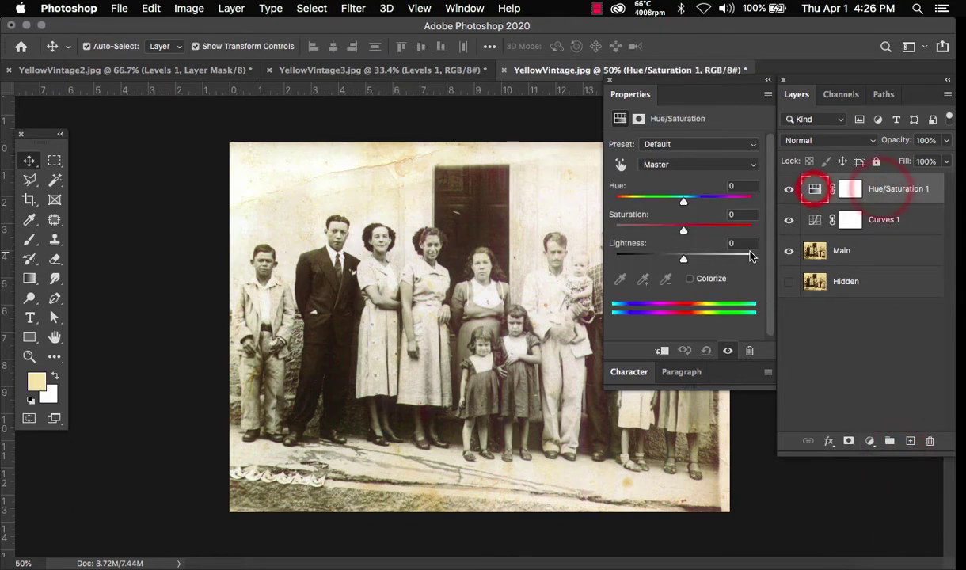
pyautogui.click(662, 164)
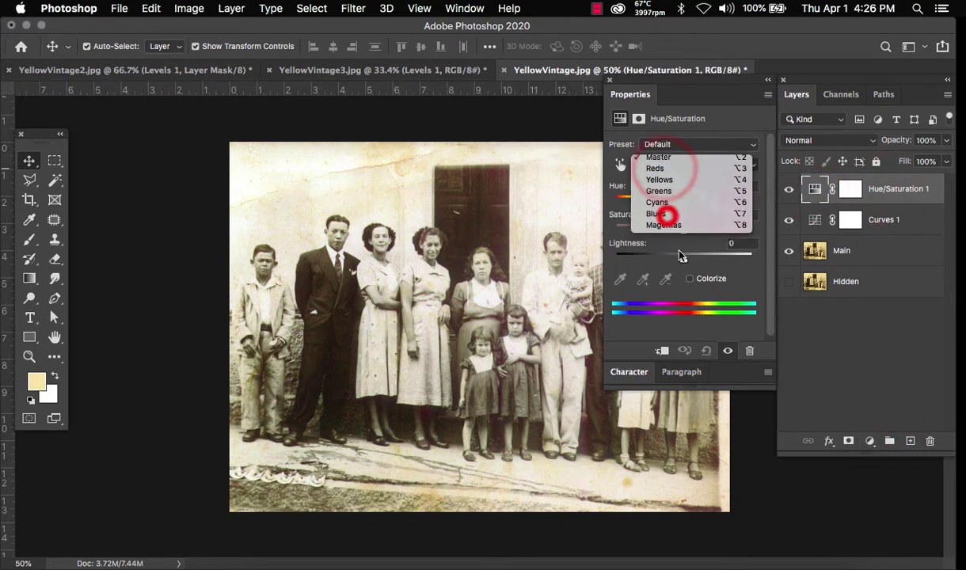
pyautogui.click(657, 220)
# Add sampled yellowish wall tones to the Hue/Saturation color range and set its saturation to -100.
pyautogui.click(644, 280)
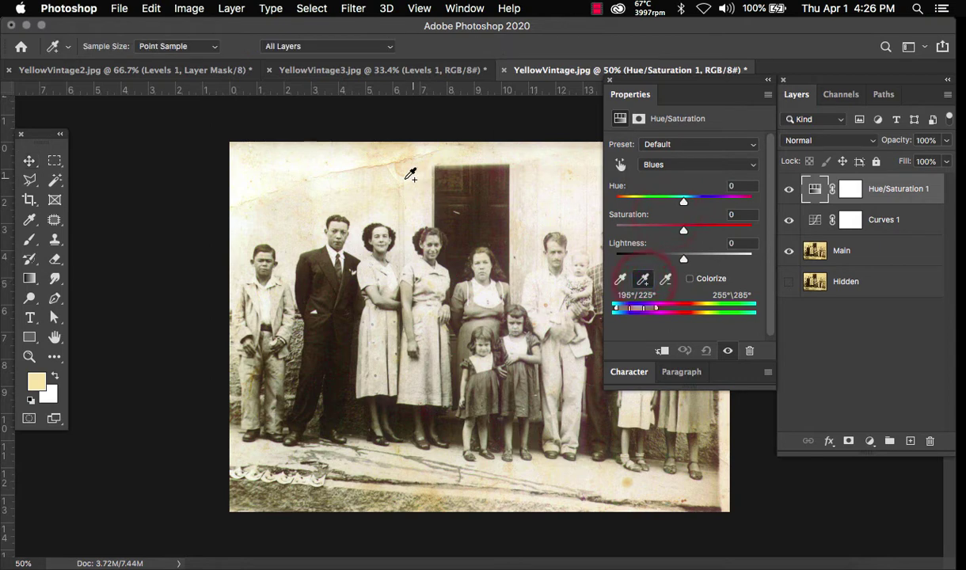
pyautogui.click(330, 193)
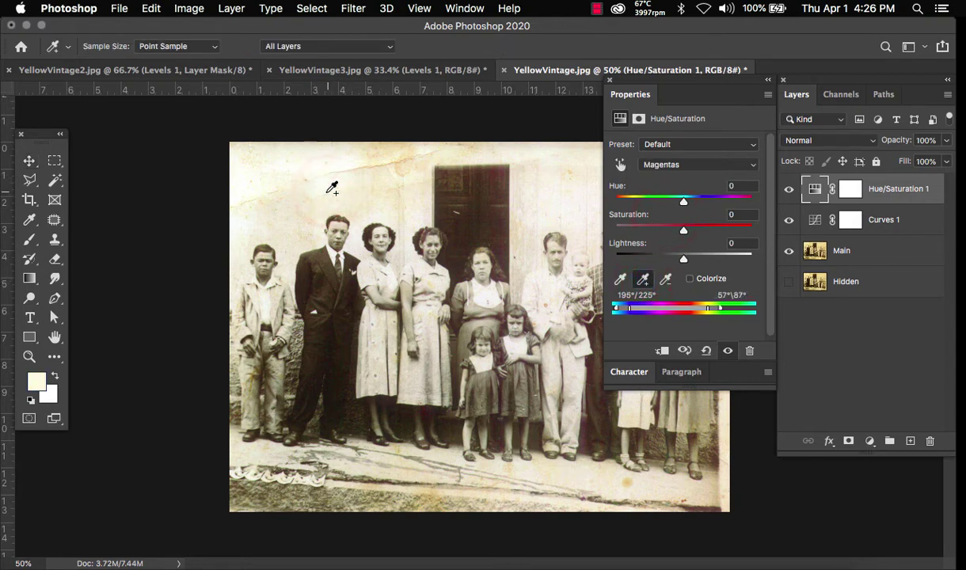
pyautogui.click(305, 192)
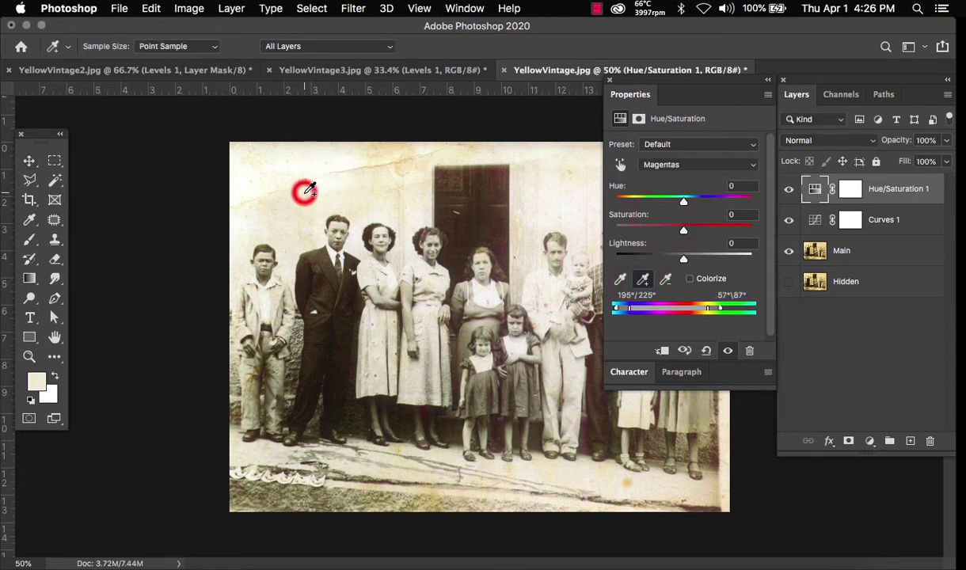
pyautogui.click(347, 166)
pyautogui.moveTo(684, 229); pyautogui.dragTo(606, 234)
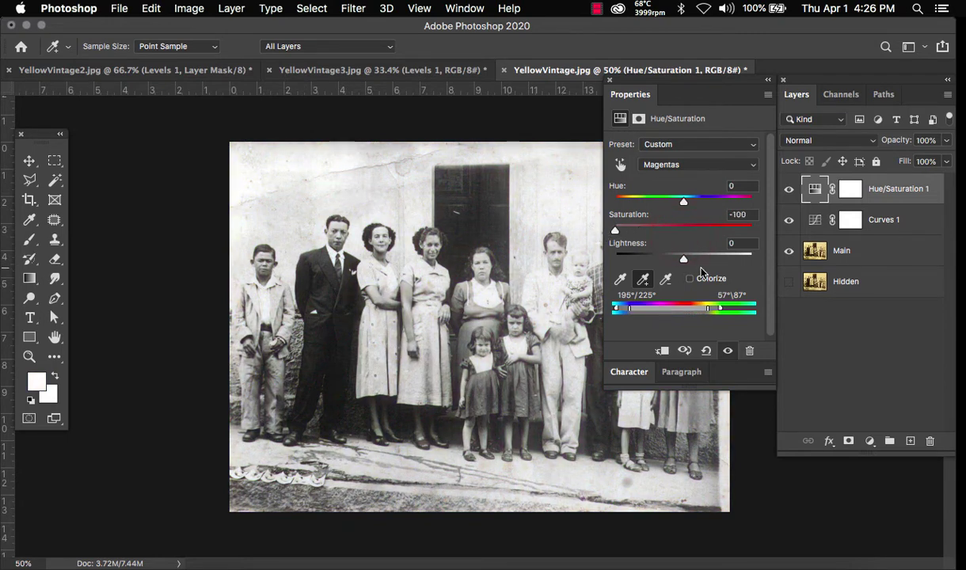
# Add a Levels adjustment layer above Hue/Saturation 1 and set its shadow input level to 32.
pyautogui.click(870, 440)
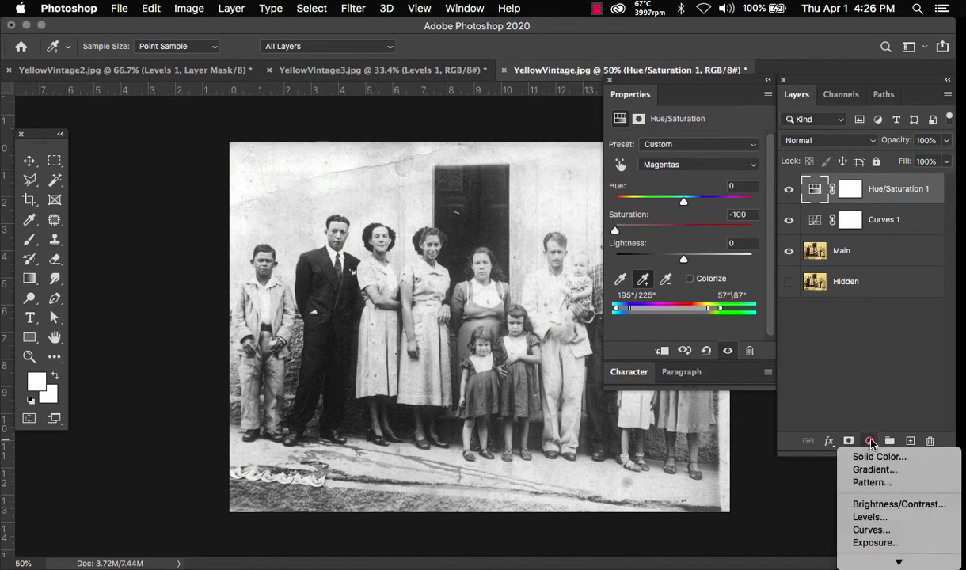
pyautogui.click(875, 517)
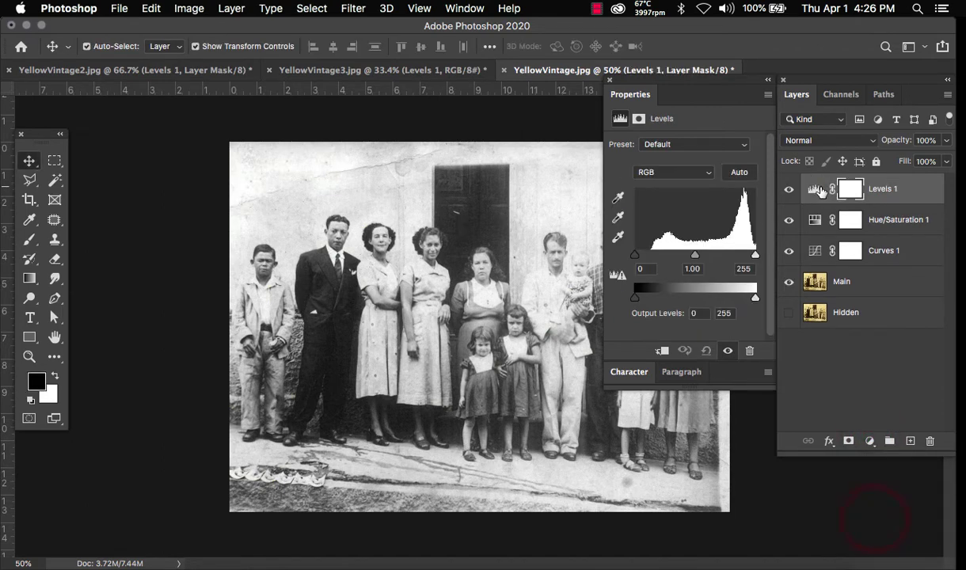
pyautogui.click(817, 188)
pyautogui.click(634, 255)
pyautogui.moveTo(635, 256); pyautogui.dragTo(651, 261)
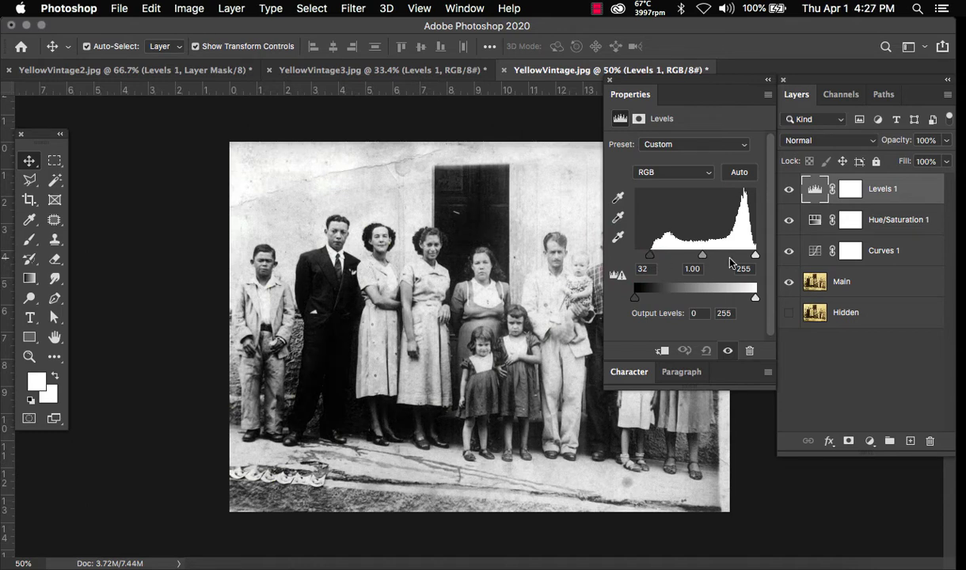
pyautogui.click(754, 254)
pyautogui.click(647, 259)
# Collapse the adjustment settings and review the corrected photos in YellowVintage3.jpg and YellowVintage2.jpg.
pyautogui.click(748, 202)
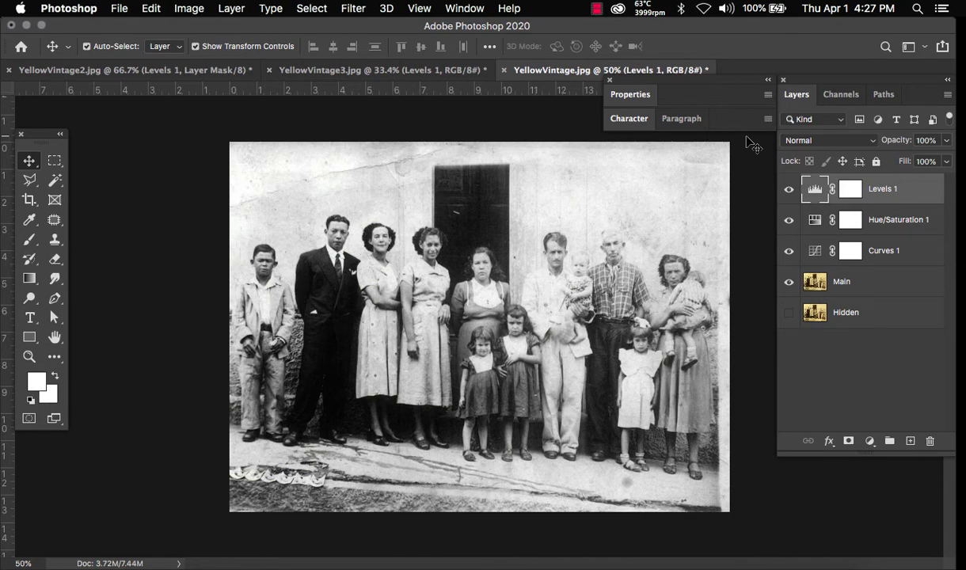
pyautogui.click(419, 69)
pyautogui.click(159, 70)
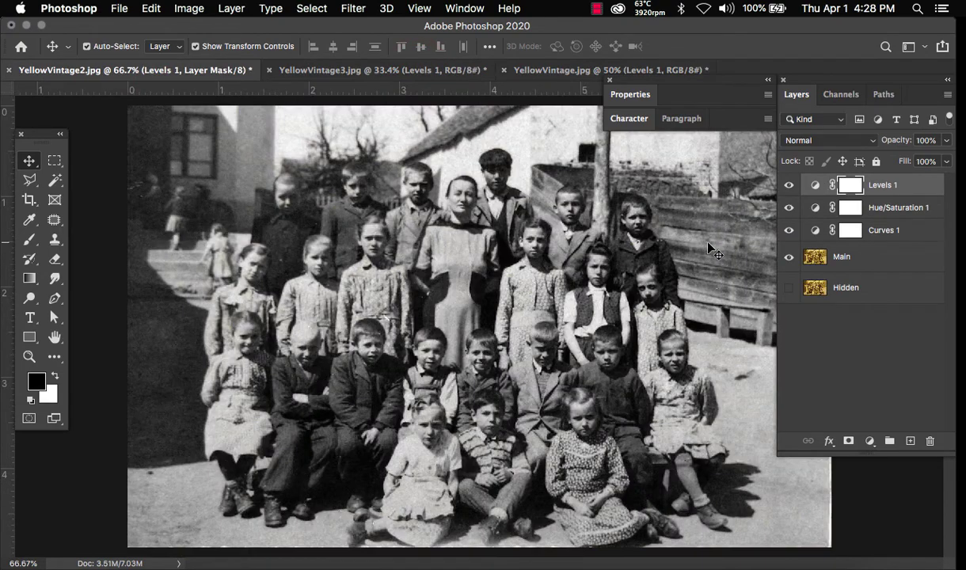